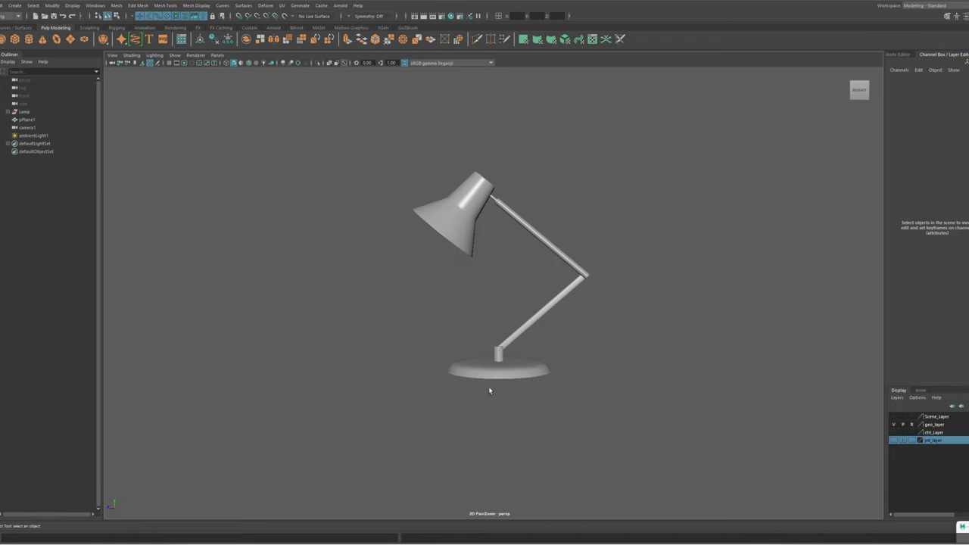
Turn on ctrl_Layer and jnt_layer visibility so the control curves and joints show with the lamp
left_click(894, 432)
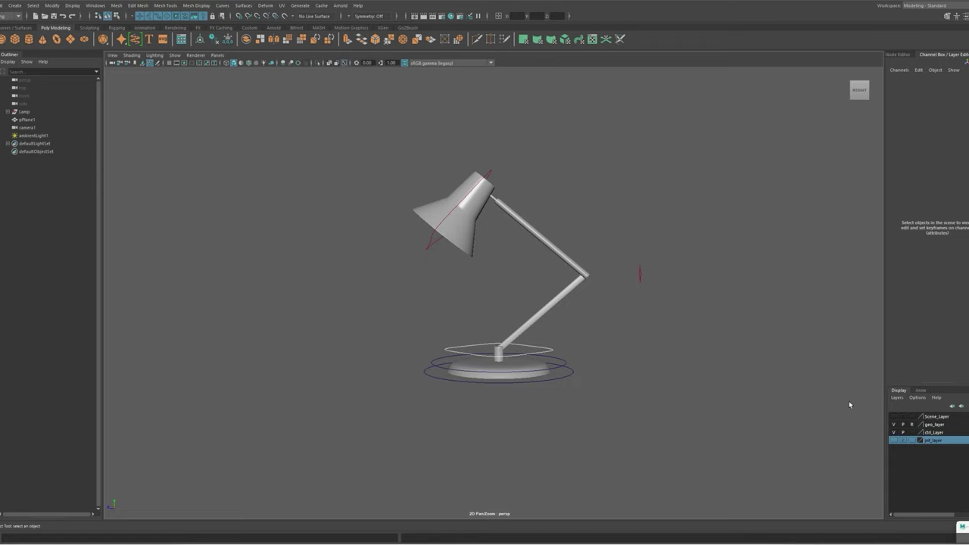
left_click(895, 440)
left_click(893, 432)
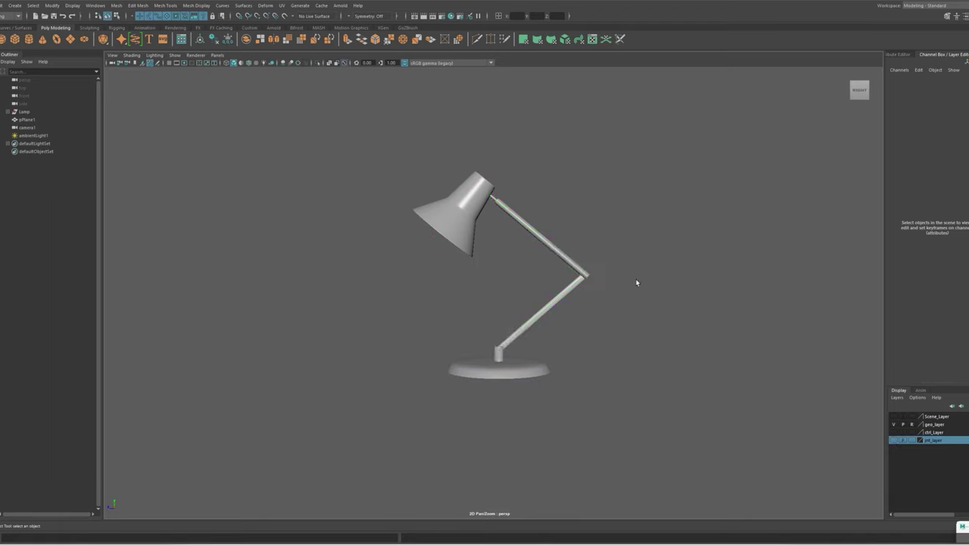
left_click(893, 432)
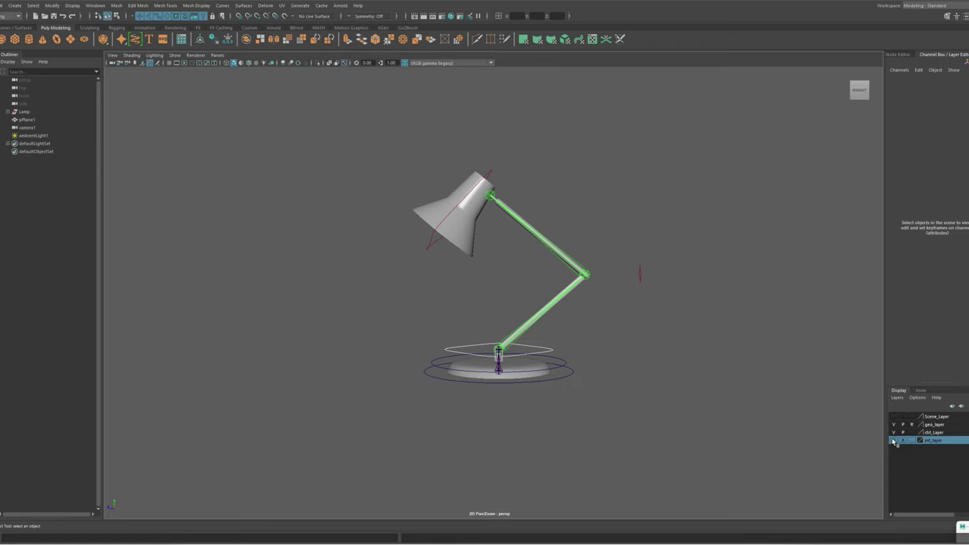
Fully expand the Lamp hierarchy in the Outliner, collapsing base_geo, the geo nodes and Geometry
left_click(8, 111, "shift")
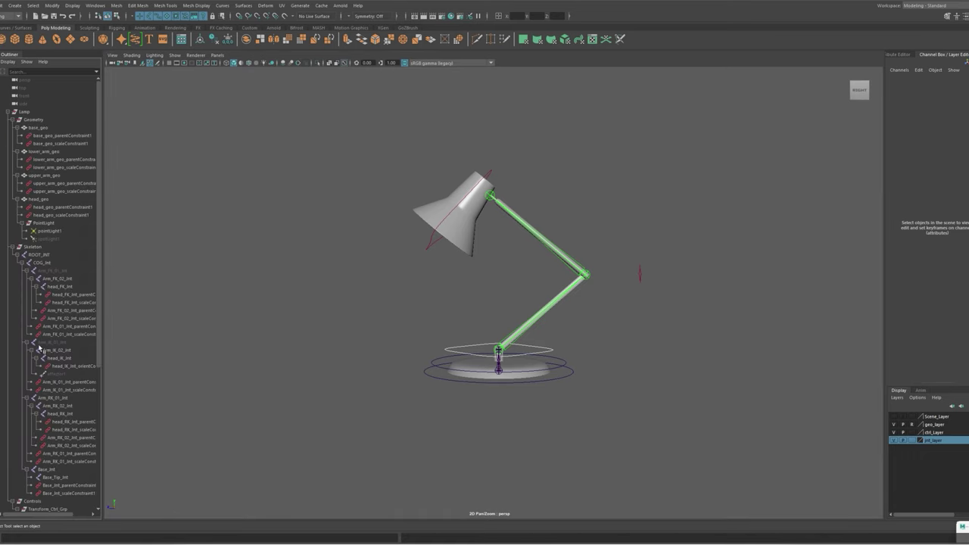
left_click(17, 127)
left_click(16, 143)
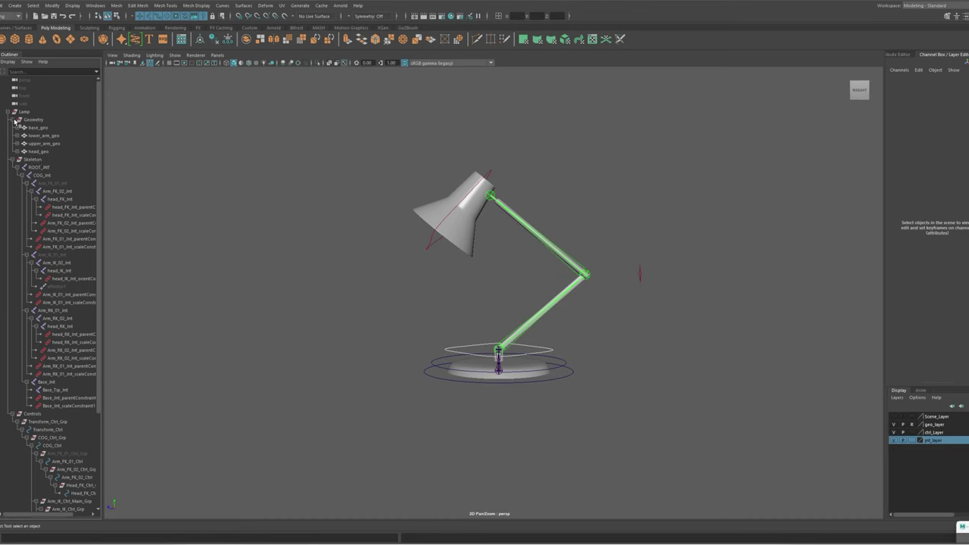
left_click(12, 120)
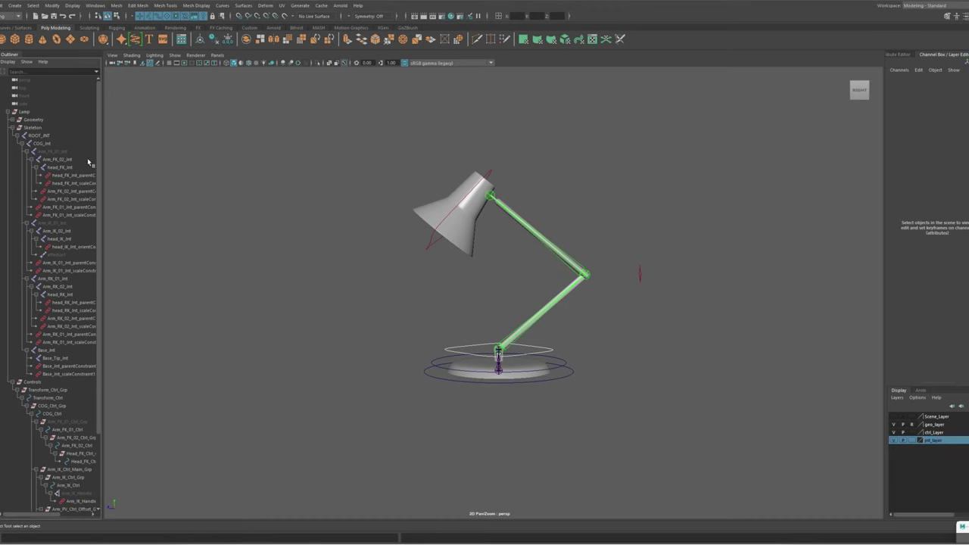
Inspect Arm_IK_Handle, clear the selection, then select Arm_IK_01_Jnt
scroll(87, 157, "down", 2)
scroll(60, 140, "down", 1)
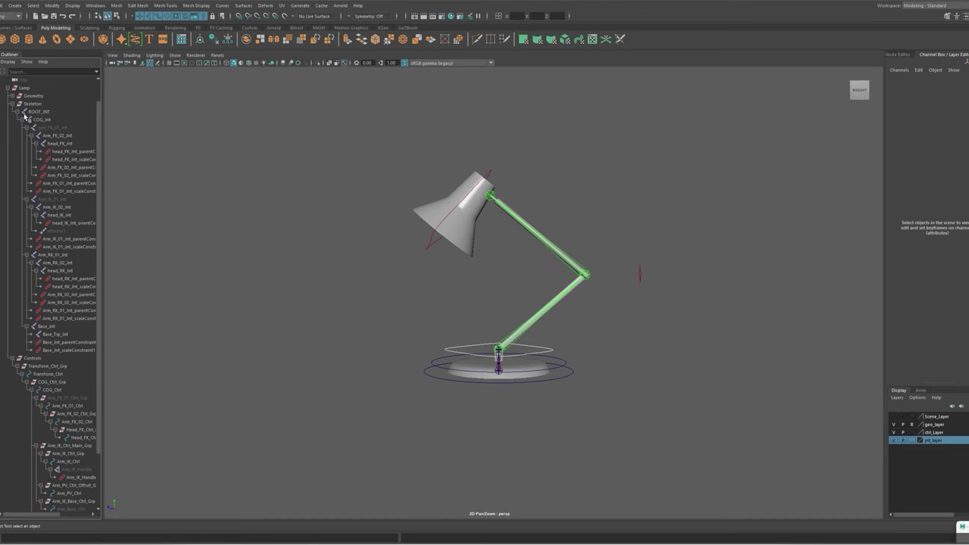
scroll(30, 363, "down", 5)
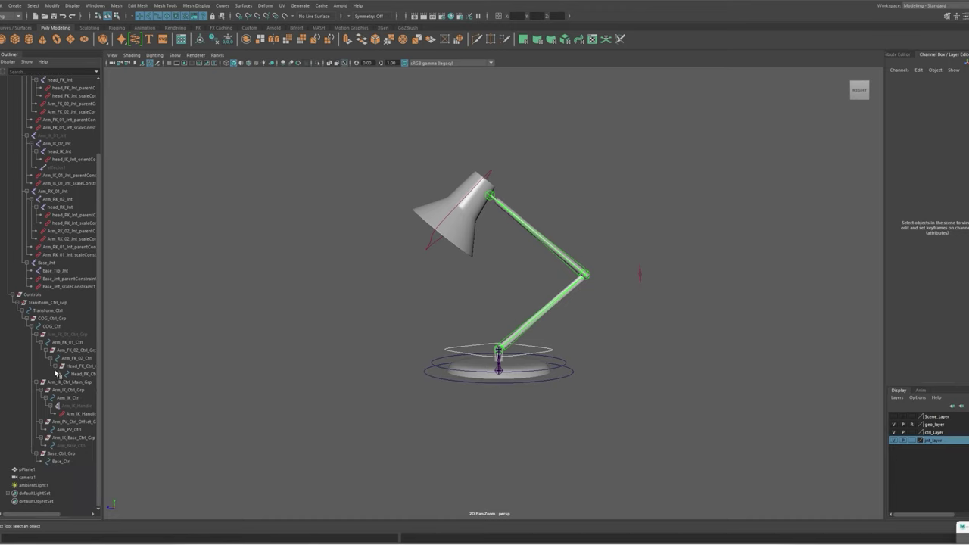
left_click(80, 407)
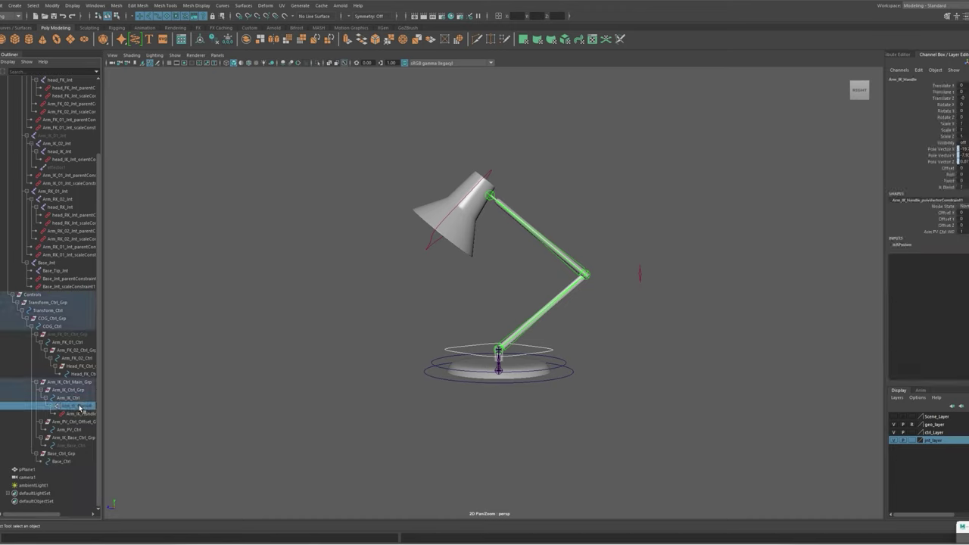
left_click(274, 437)
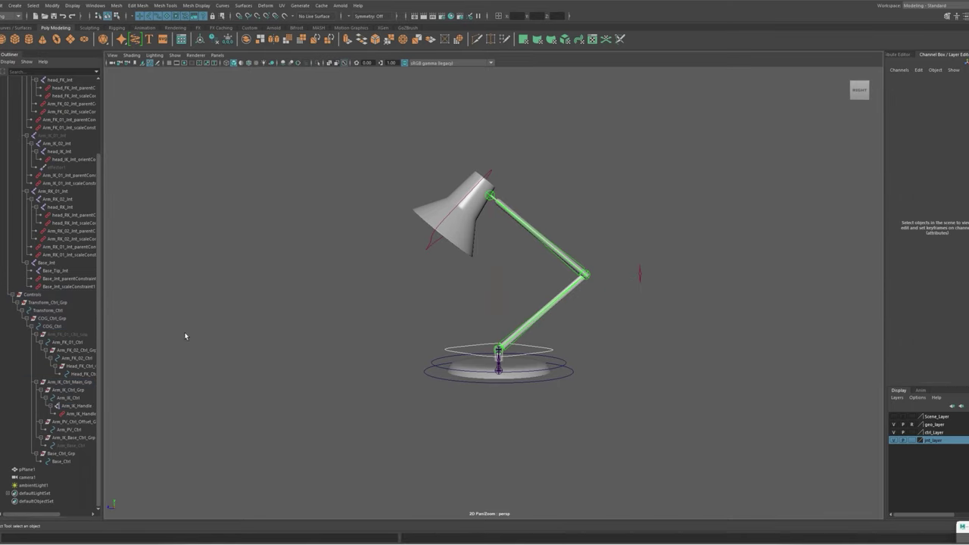
scroll(75, 317, "up", 3)
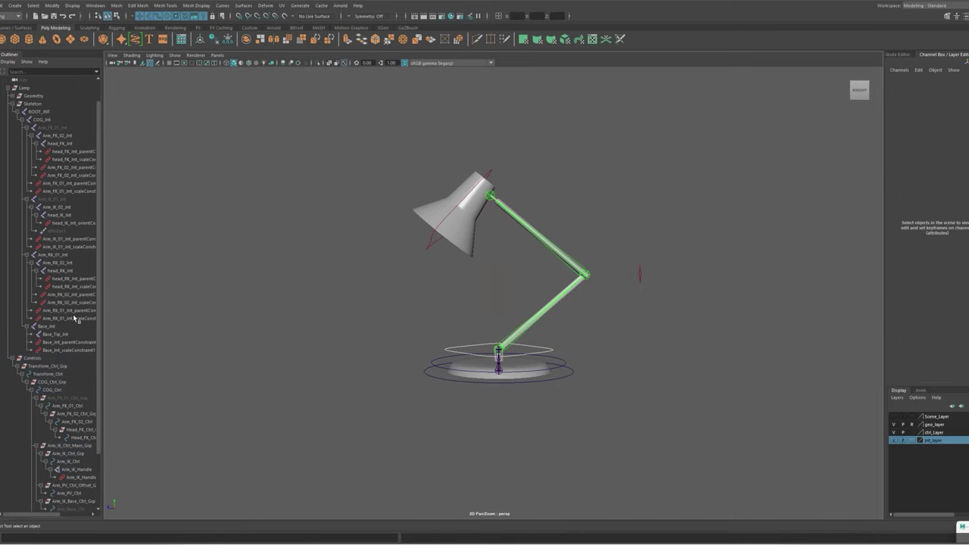
left_click(58, 200)
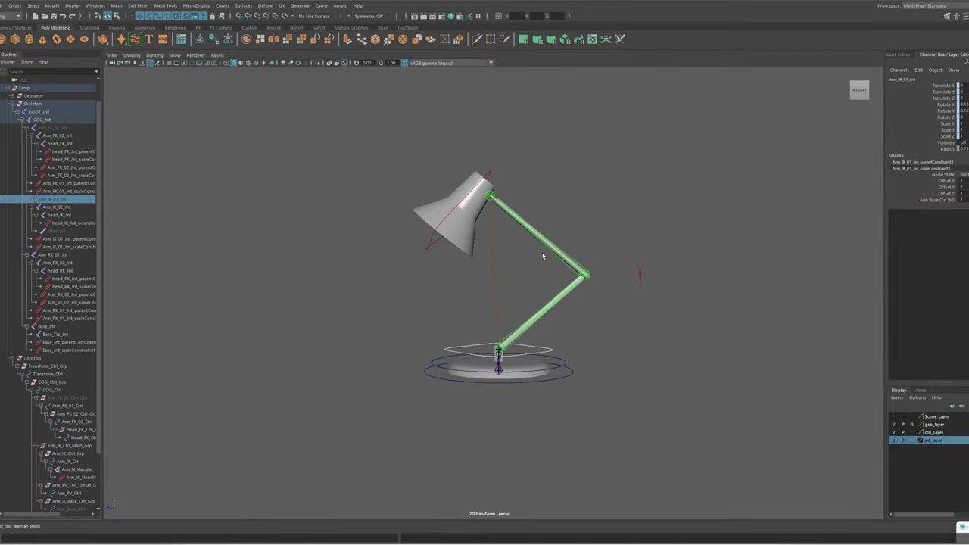
Unhide all hidden objects, select Arm_FK_01_Jnt and zoom in on the elbow joint
key("shift+h")
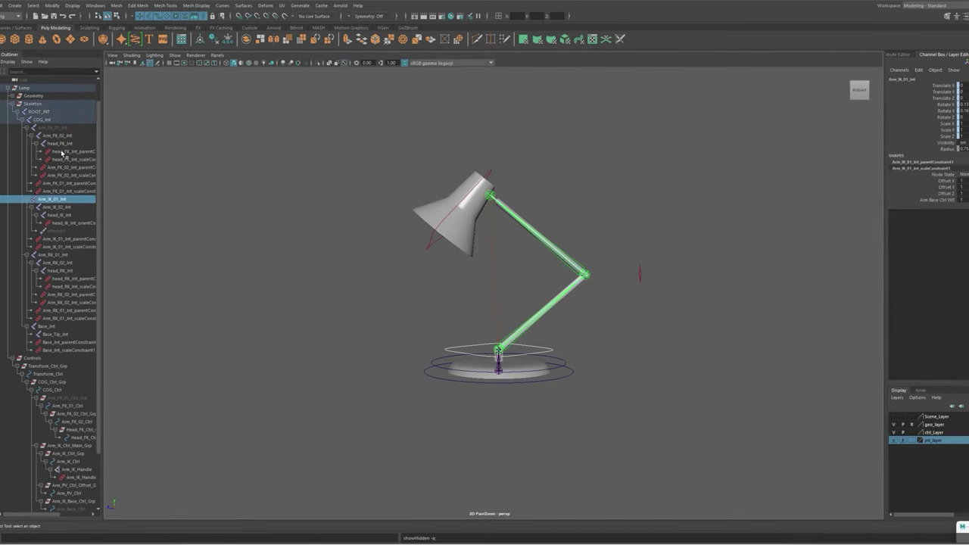
left_click(55, 127)
scroll(599, 314, "up", 5)
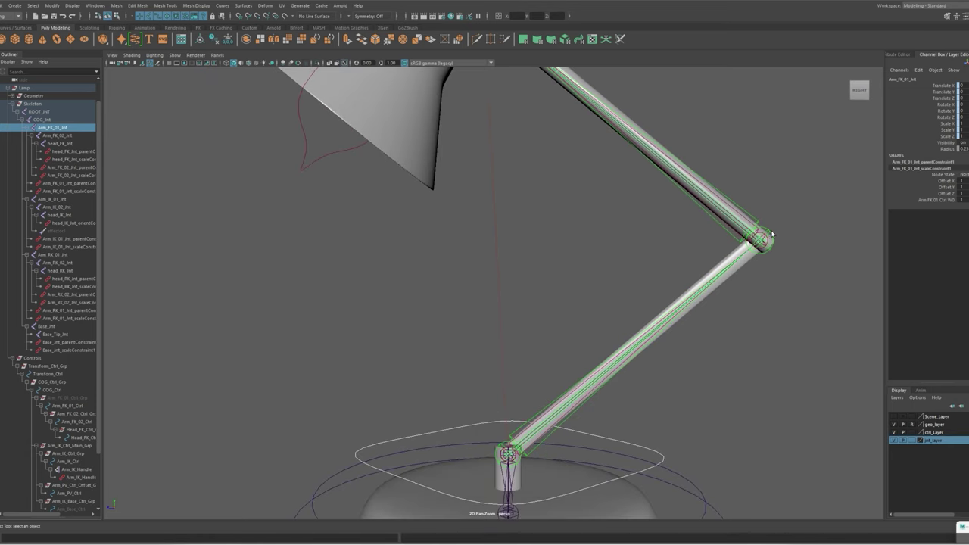
scroll(685, 339, "down", 3)
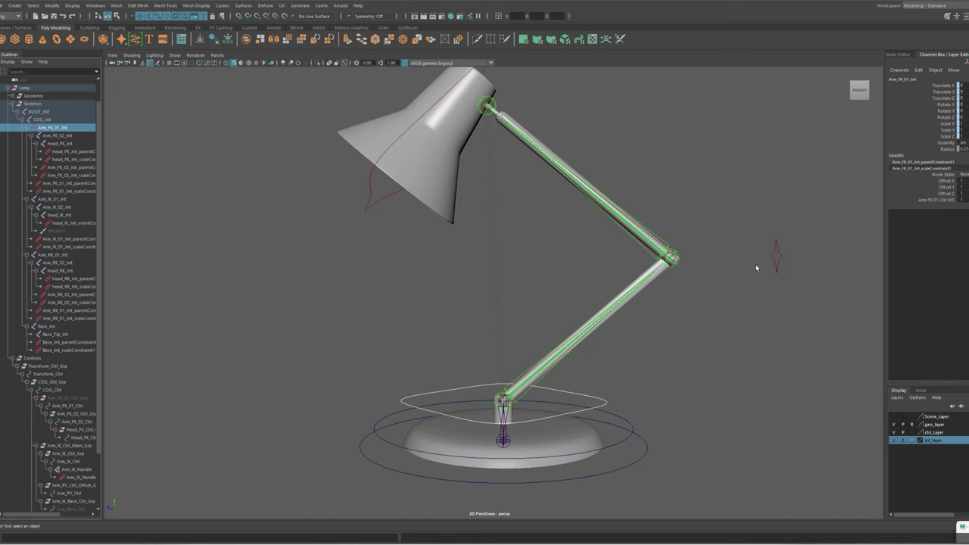
scroll(508, 304, "up", 5)
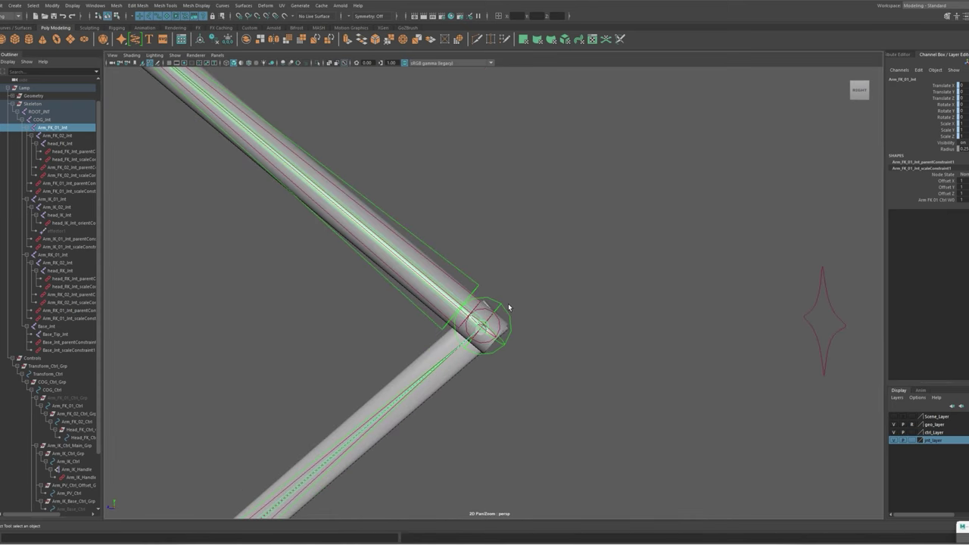
scroll(508, 304, "up", 3)
scroll(530, 325, "up", 3)
scroll(555, 349, "down", 2)
Clear the selection and zoom back out to the whole lamp
key("q")
left_click(598, 228)
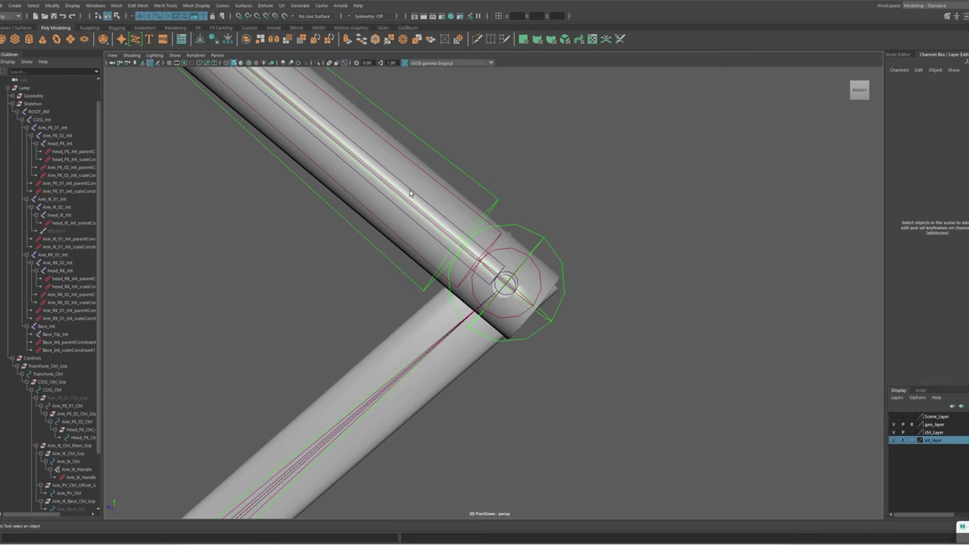
scroll(479, 218, "down", 3)
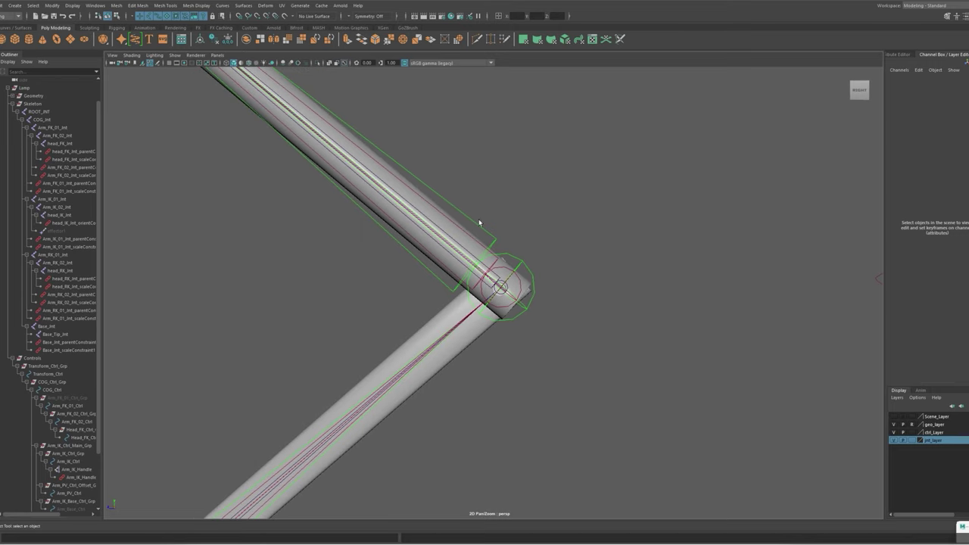
scroll(548, 294, "down", 2)
scroll(510, 363, "down", 5)
Select Arm_IK_Ctrl at the lamp head and move it around to bend the arm into a new pose
middle_click_drag(511, 364, 599, 333, "alt")
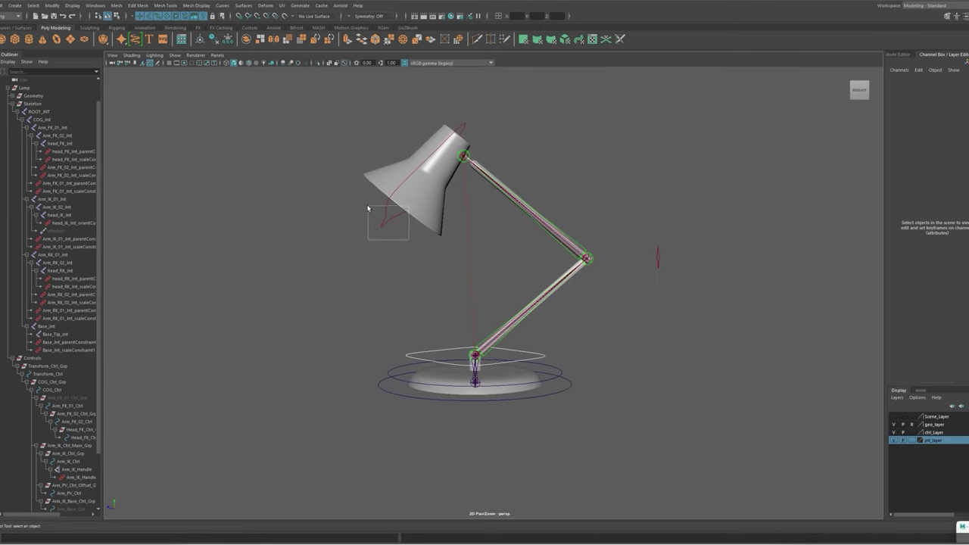
left_click_drag(377, 237, 401, 206)
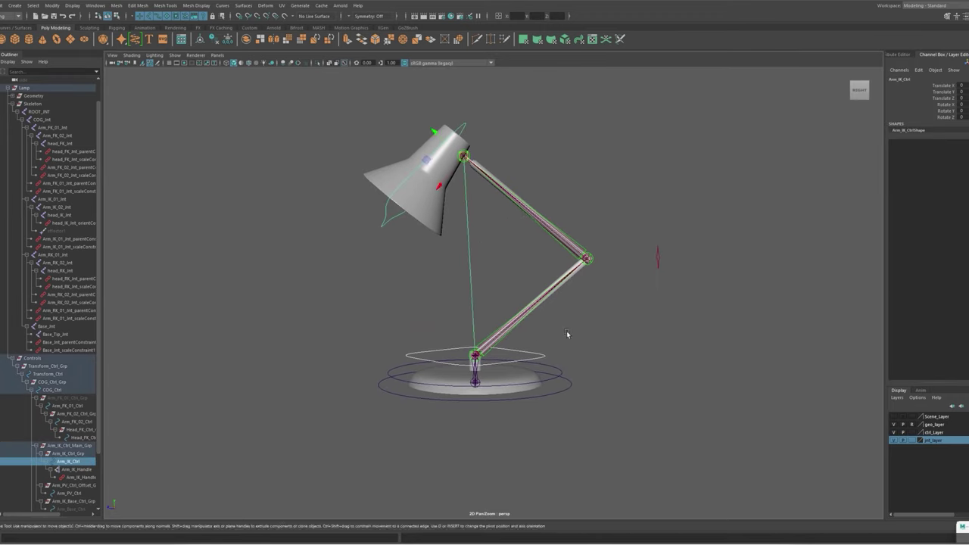
left_click_drag(429, 161, 292, 151)
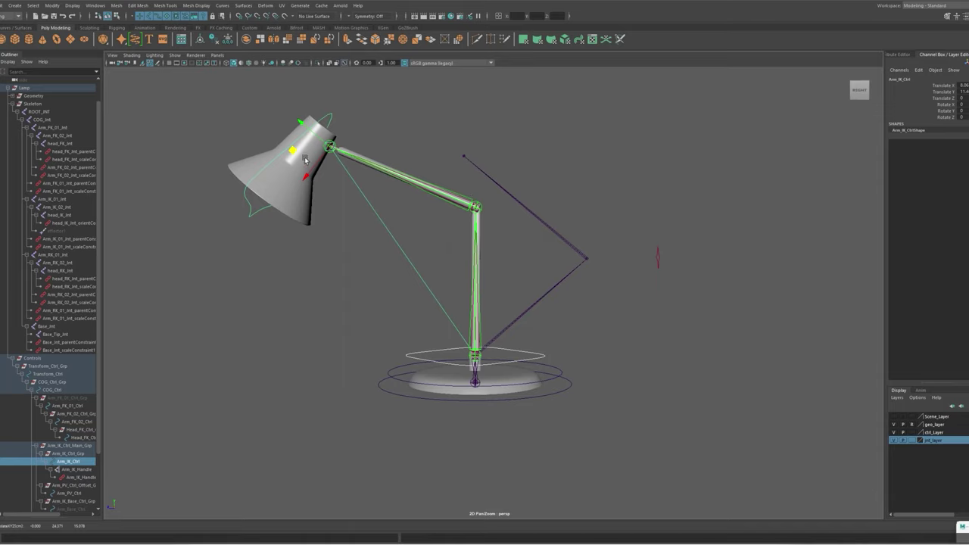
left_click_drag(287, 156, 330, 261)
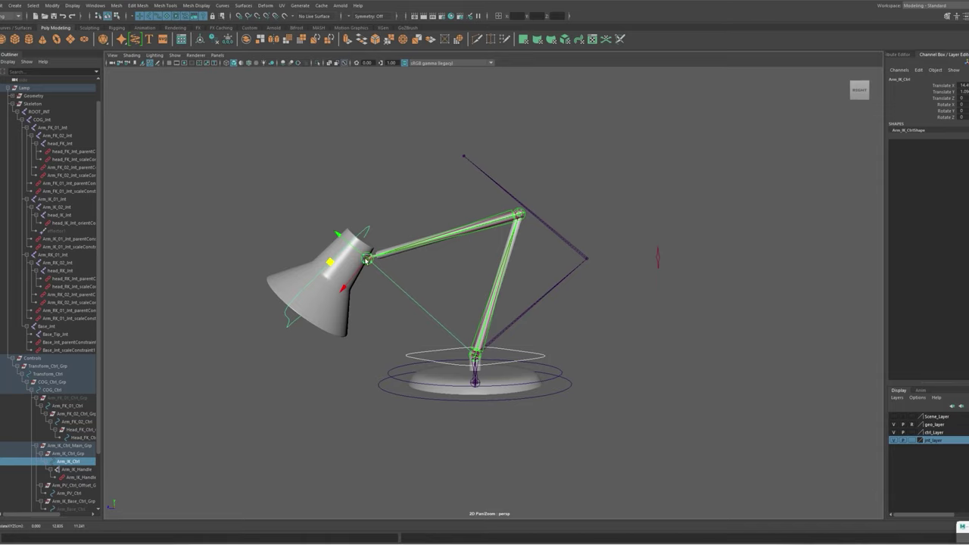
mouse_move(331, 262)
left_mouse_down()
mouse_move(300, 155)
mouse_move(329, 190)
mouse_move(426, 210)
mouse_move(492, 147)
mouse_move(286, 144)
mouse_move(341, 283)
mouse_move(270, 98)
mouse_move(320, 105)
mouse_move(300, 134)
mouse_move(282, 97)
mouse_move(225, 62)
mouse_move(189, 90)
mouse_move(174, 72)
mouse_move(193, 68)
mouse_move(199, 102)
left_mouse_up()
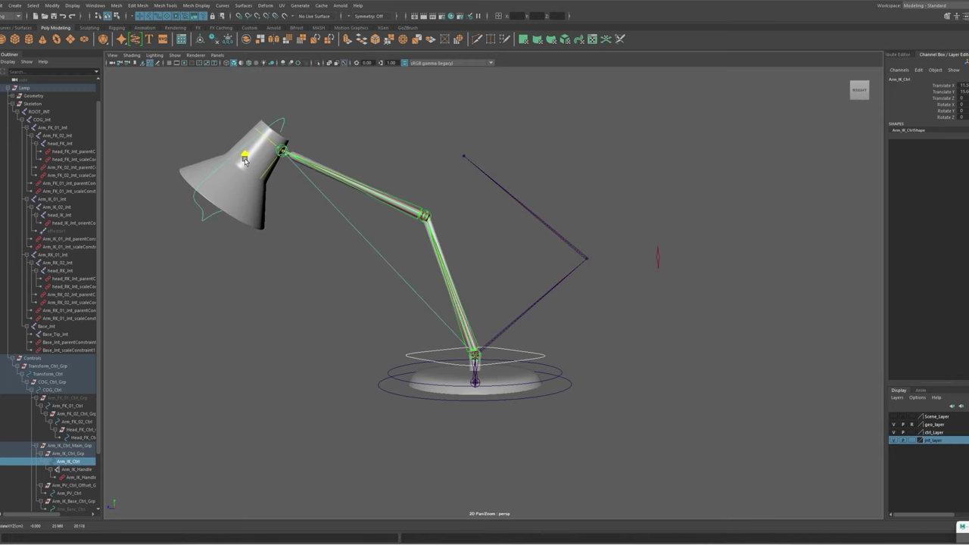
mouse_move(245, 160)
left_mouse_down()
mouse_move(242, 134)
mouse_move(206, 80)
mouse_move(238, 134)
mouse_move(351, 186)
mouse_move(383, 188)
left_mouse_up()
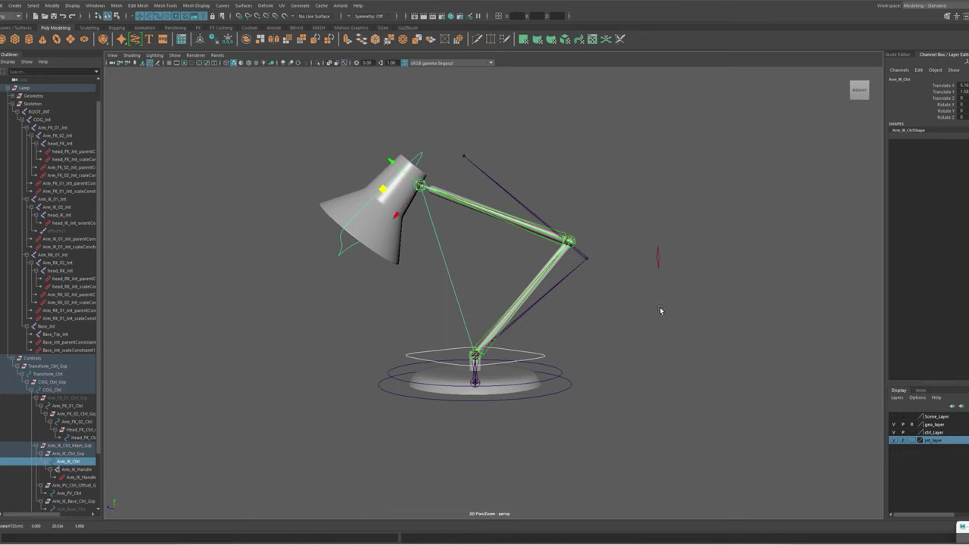
mouse_move(588, 330)
left_mouse_down("alt")
mouse_move(632, 347)
mouse_move(657, 342)
left_mouse_up("alt")
mouse_move(595, 209)
left_mouse_down()
mouse_move(641, 256)
mouse_move(625, 286)
left_mouse_up()
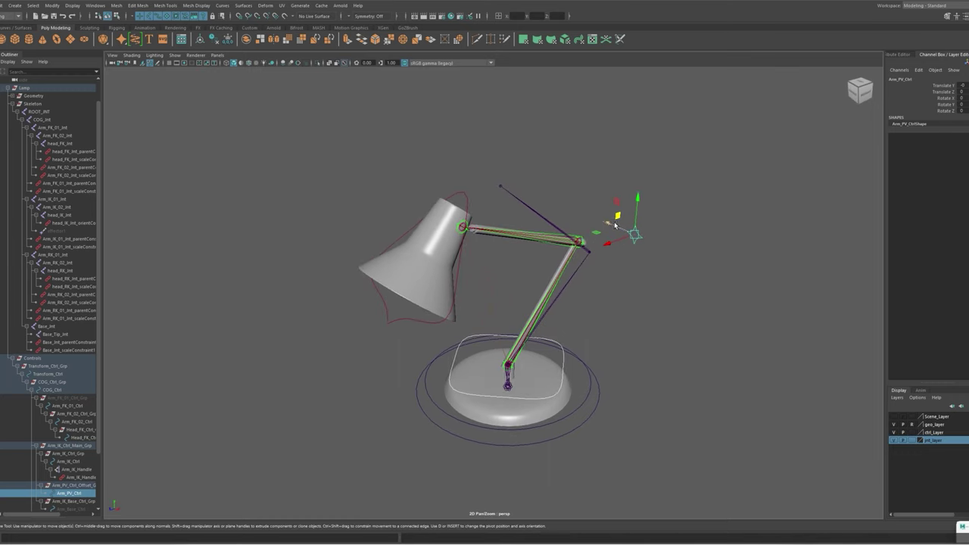
mouse_move(614, 228)
left_mouse_down()
mouse_move(719, 269)
mouse_move(603, 255)
left_mouse_up()
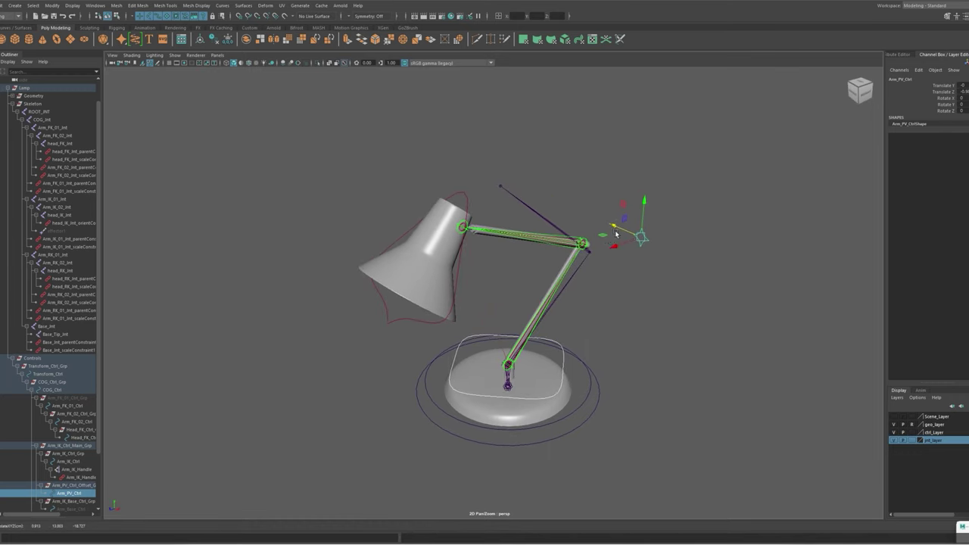
mouse_move(621, 229)
left_mouse_down()
mouse_move(613, 217)
mouse_move(731, 270)
left_mouse_up()
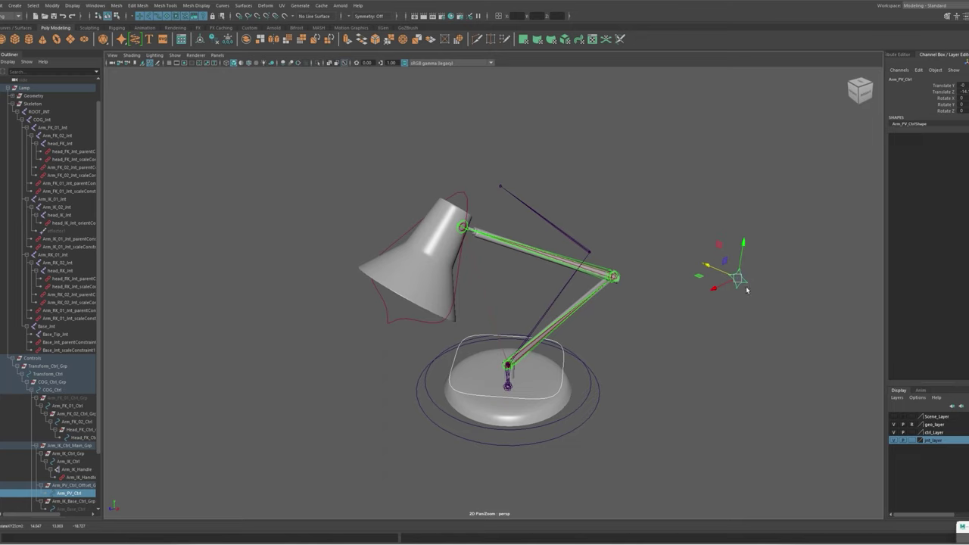
left_click_drag(723, 274, 643, 238)
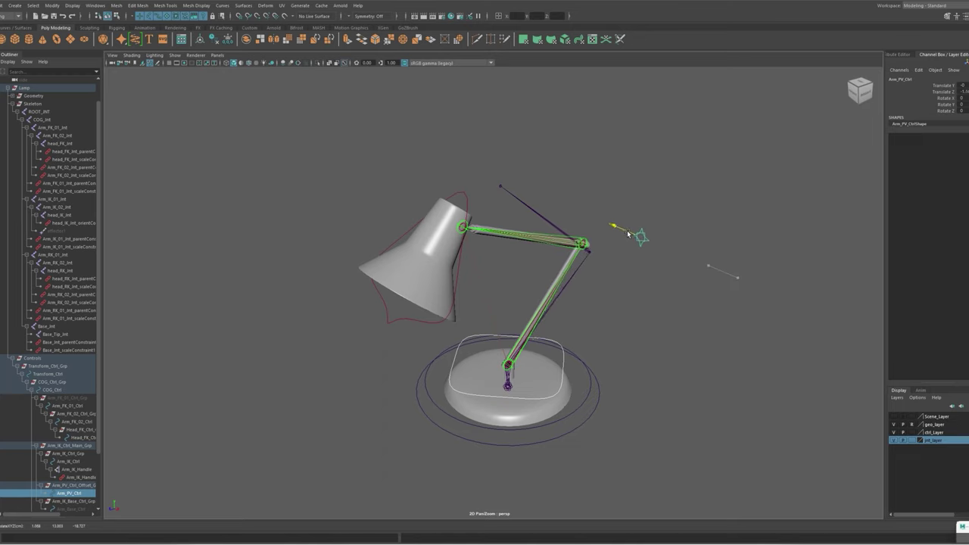
key("ctrl+z")
Undo the earlier control moves and lower the lamp head with Arm_IK_Ctrl
key("ctrl+z")
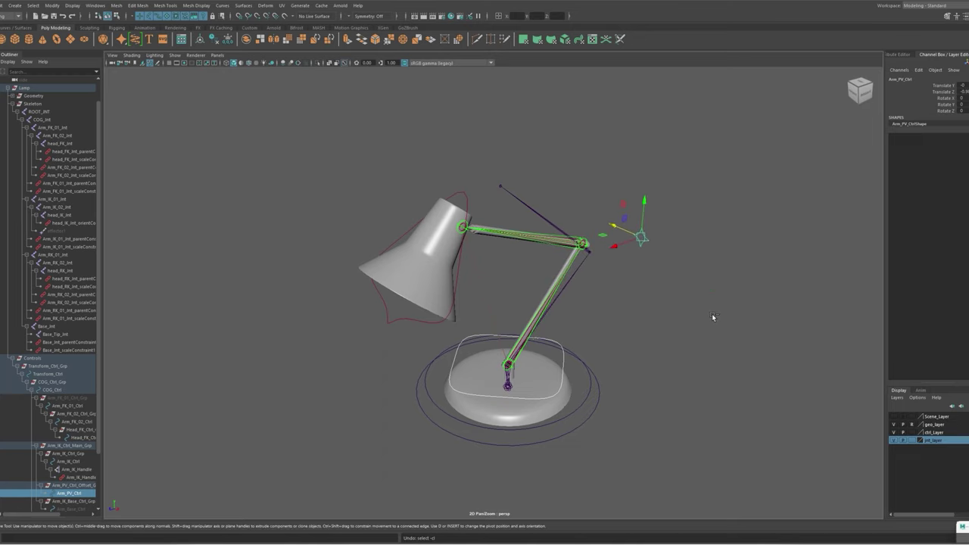
key("ctrl+z")
key("ctrl+z")
key("ctrl+z")
key("ctrl+z")
key("ctrl+z")
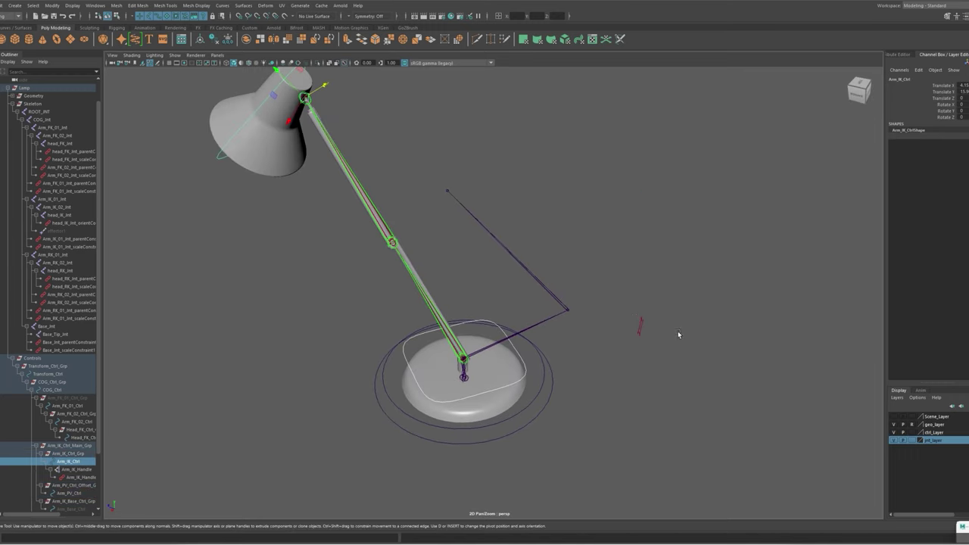
key("ctrl+z")
key("ctrl+z")
key("ctrl+z")
key("ctrl+z")
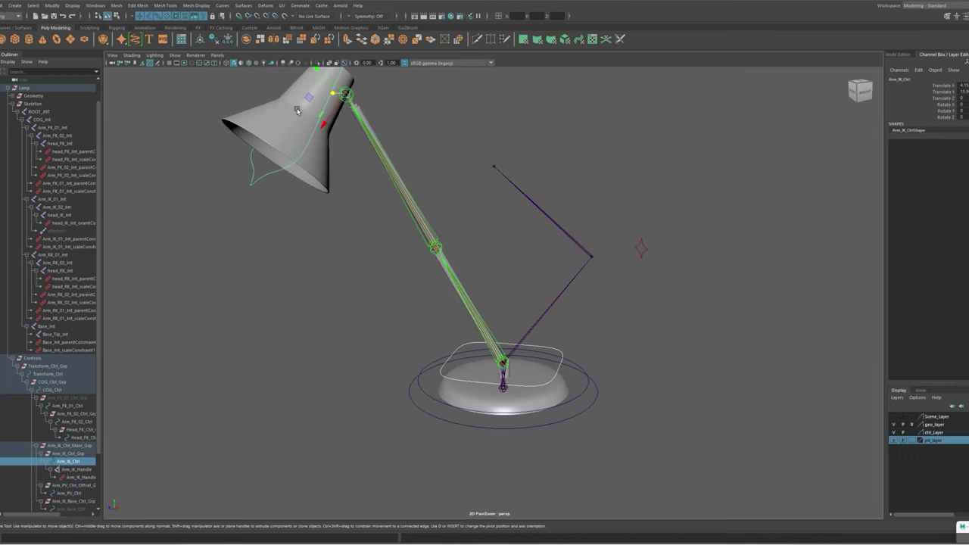
left_click_drag(327, 89, 413, 191)
key("ctrl+z")
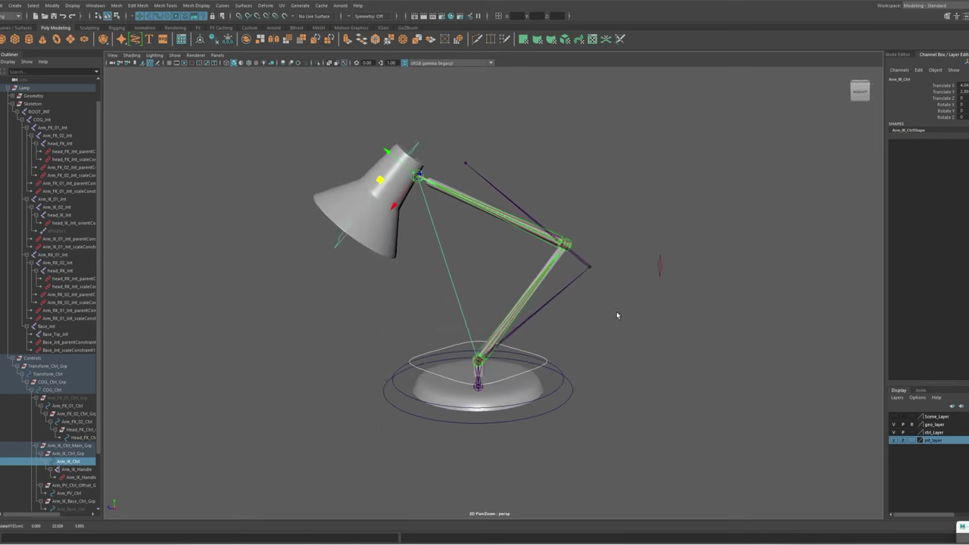
key("ctrl+z")
key("ctrl+z")
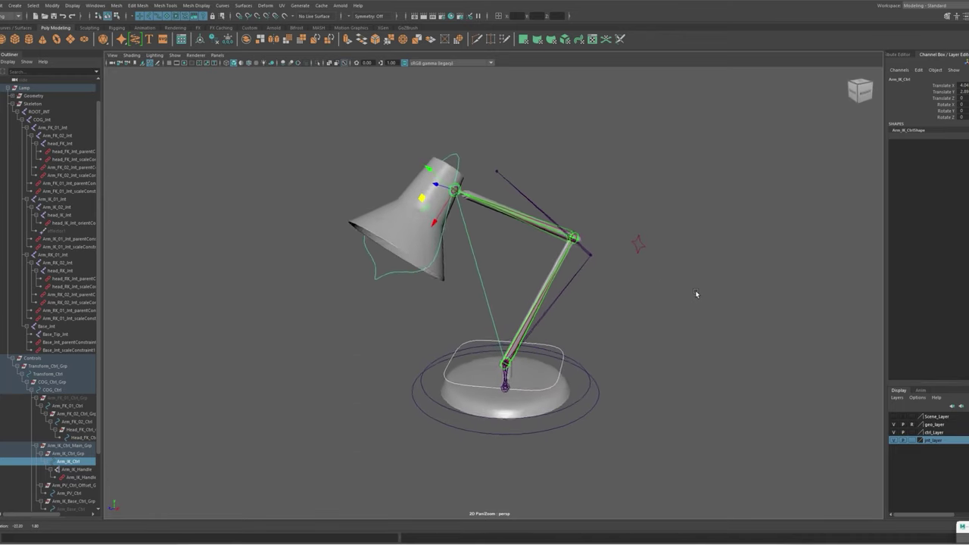
Select the red Arm_PV_Ctrl diamond and move it to test how the elbow bends
left_click_drag(694, 290, 629, 231)
left_click_drag(635, 273, 632, 271)
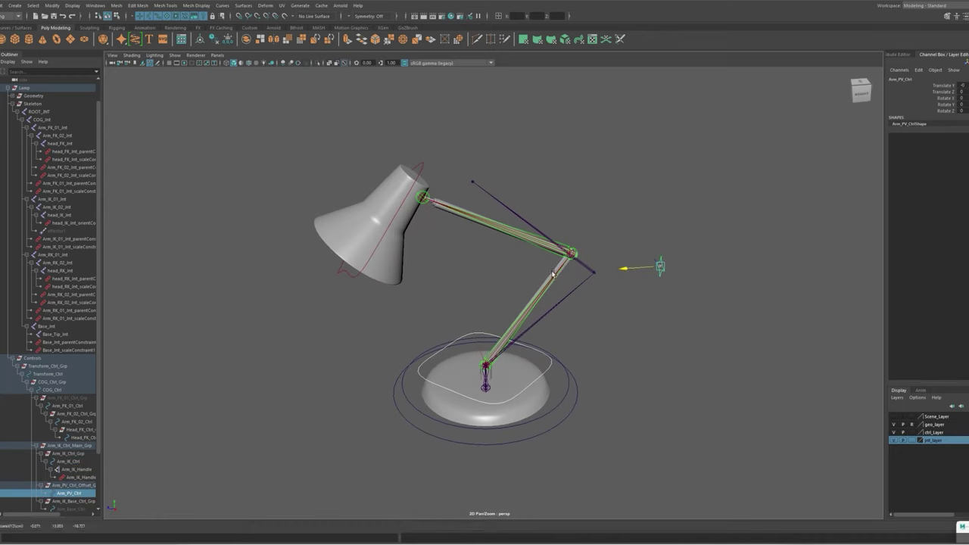
left_click_drag(603, 274, 581, 279)
left_click_drag(636, 271, 596, 275)
mouse_move(664, 234)
left_mouse_down()
mouse_move(685, 277)
mouse_move(695, 215)
mouse_move(742, 267)
left_mouse_up()
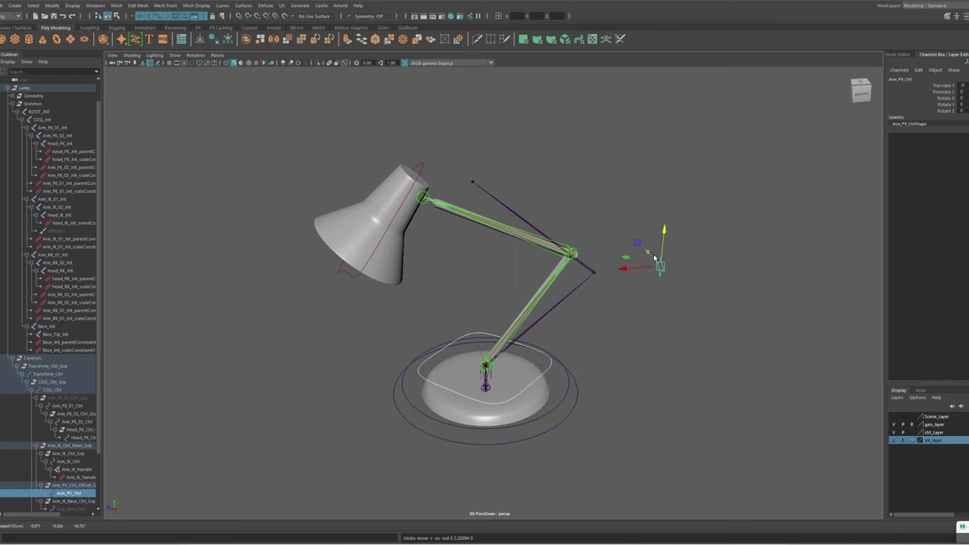
mouse_move(655, 261)
left_mouse_down()
mouse_move(706, 350)
mouse_move(617, 218)
mouse_move(732, 342)
mouse_move(606, 193)
mouse_move(759, 355)
mouse_move(580, 155)
mouse_move(699, 307)
mouse_move(644, 242)
mouse_move(658, 251)
left_mouse_up()
Frame the whole lamp and select the Transform_Ctrl base control
scroll(611, 365, "down", 3)
left_click_drag(588, 359, 581, 337, "alt")
left_click(530, 336)
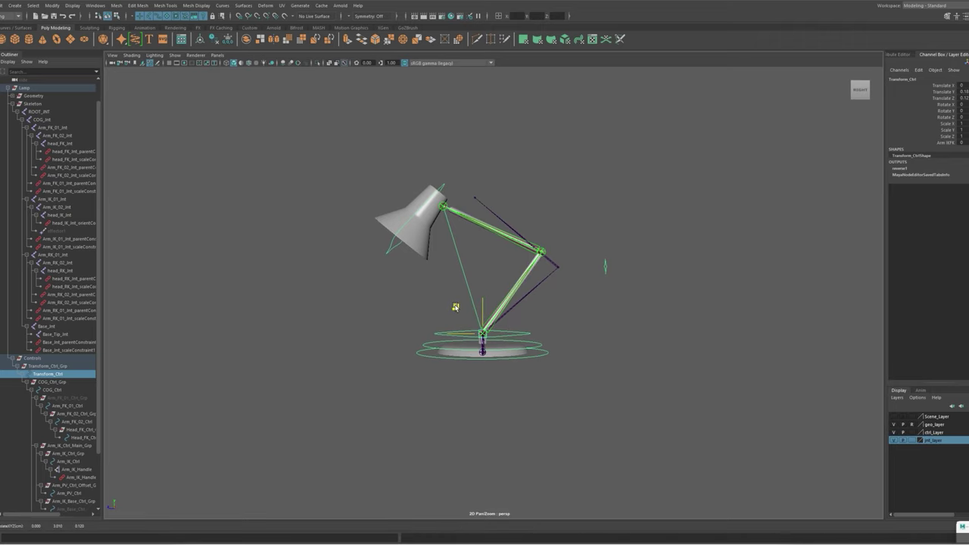
Undo the last move, then swing the lamp head down to the left with Arm_IK_Ctrl
key("ctrl+z")
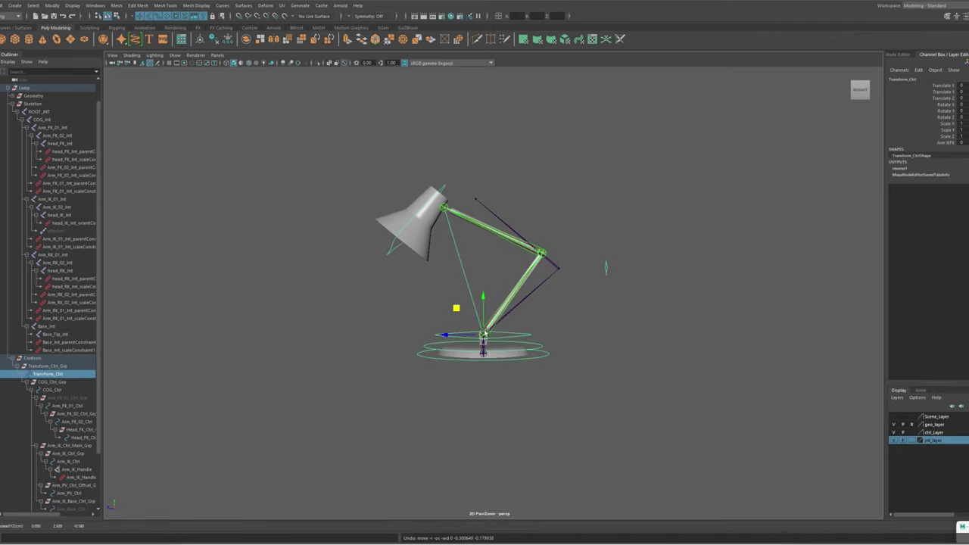
key("w")
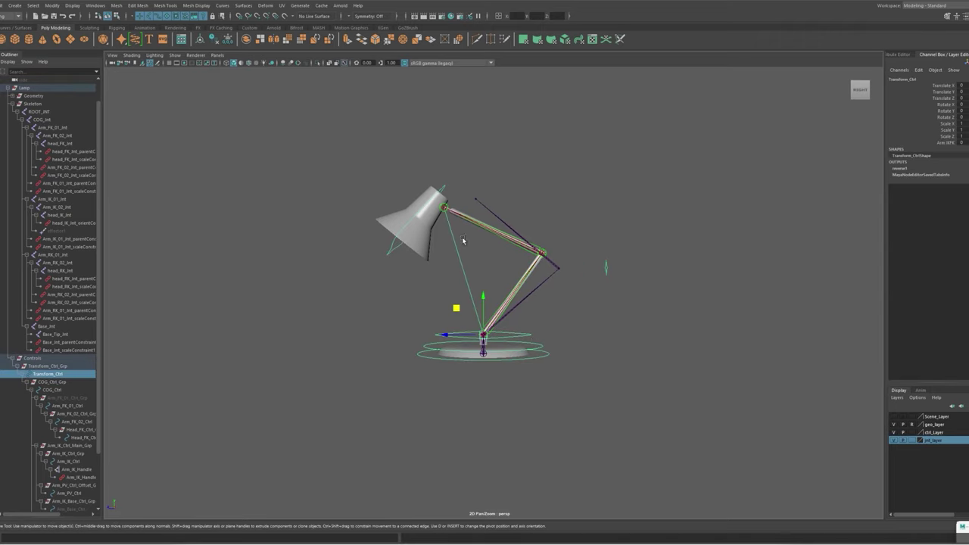
left_click(614, 308)
left_click(390, 247)
mouse_move(402, 216)
left_mouse_down()
mouse_move(285, 237)
mouse_move(270, 259)
left_mouse_up()
Set the Arm IKFK attribute on Transform_Ctrl to 1 to switch the arm
left_click(548, 351)
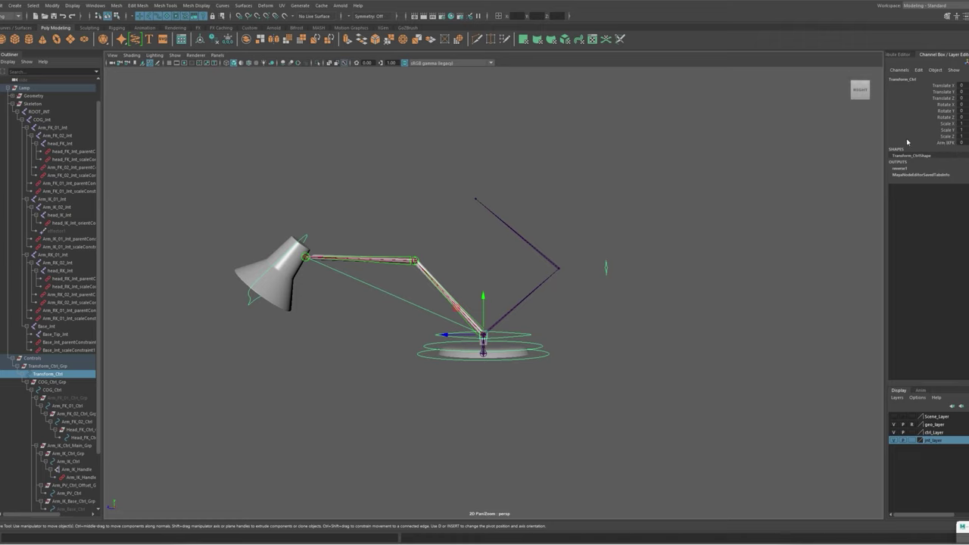
left_click(951, 143)
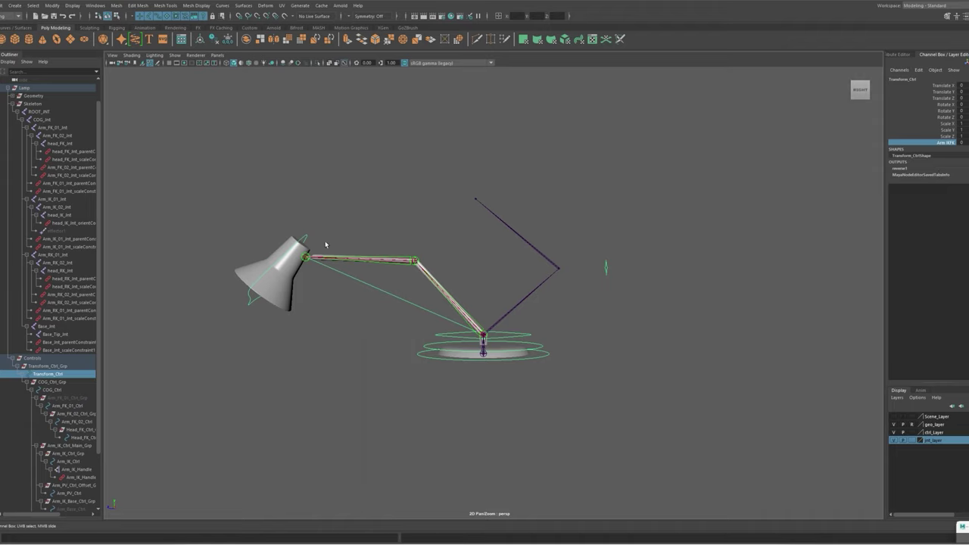
left_click(960, 142)
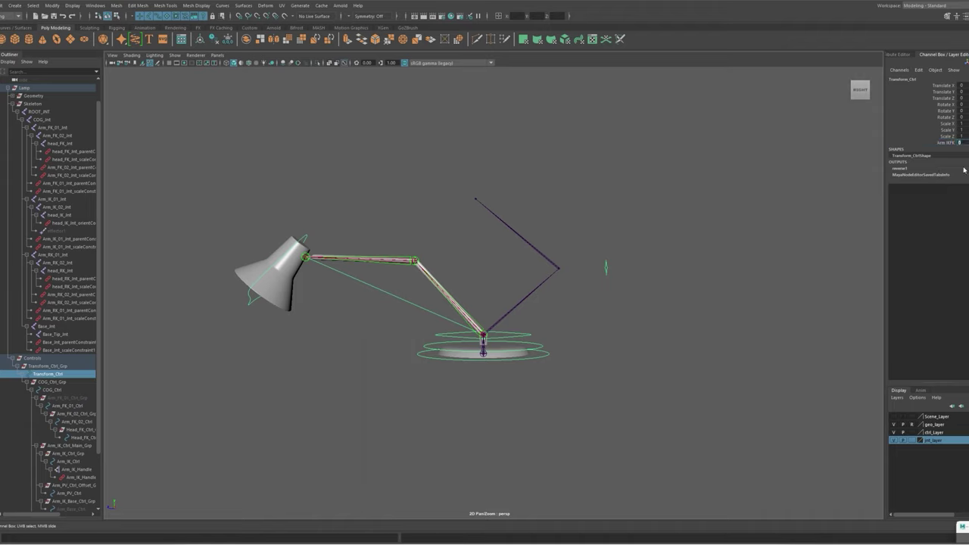
type("1")
key("Return")
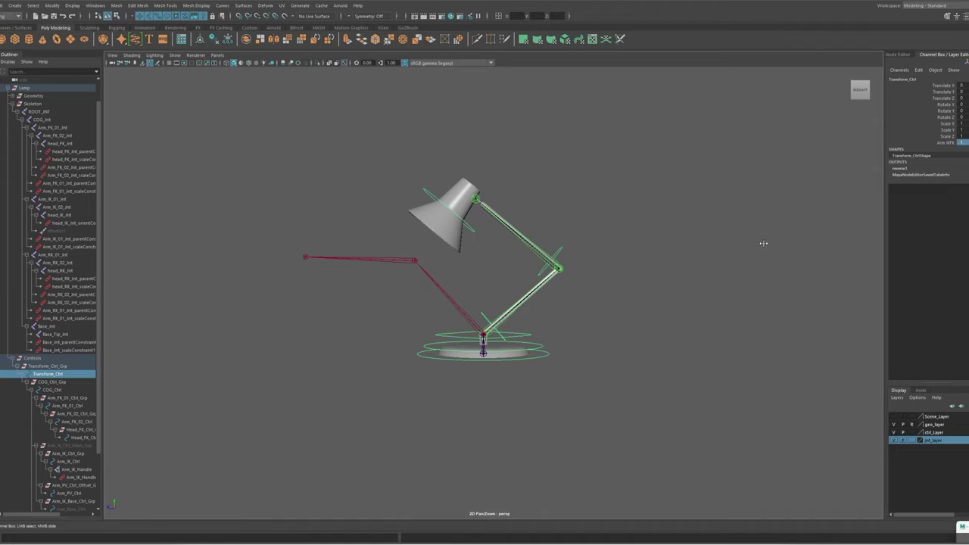
left_click(600, 283)
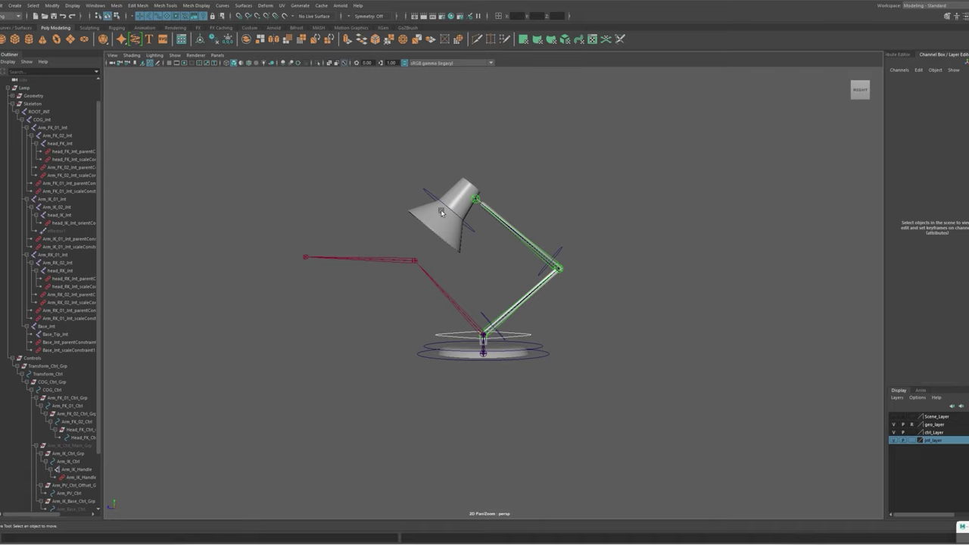
left_click(454, 227)
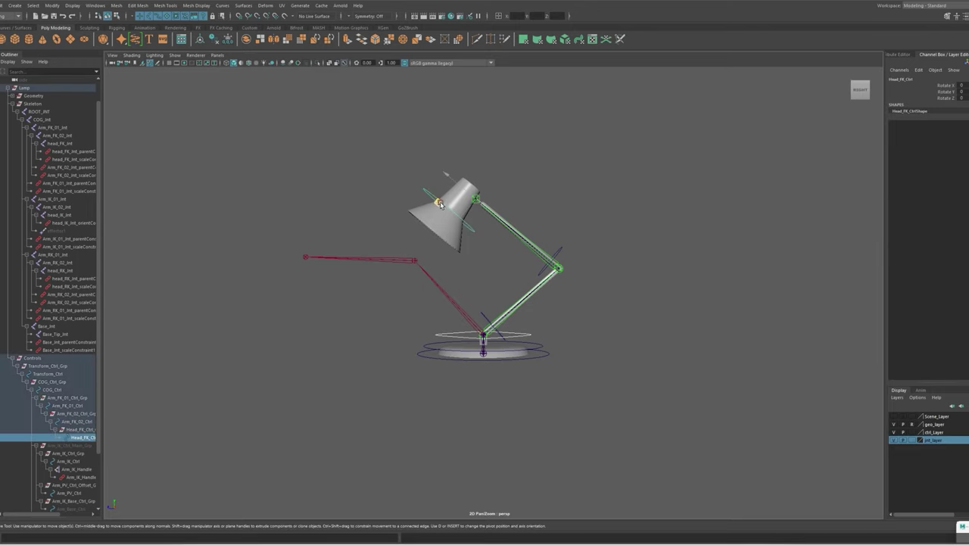
key("e")
key("w")
left_click(564, 268)
middle_click_drag(532, 284, 604, 261)
key("ctrl+z")
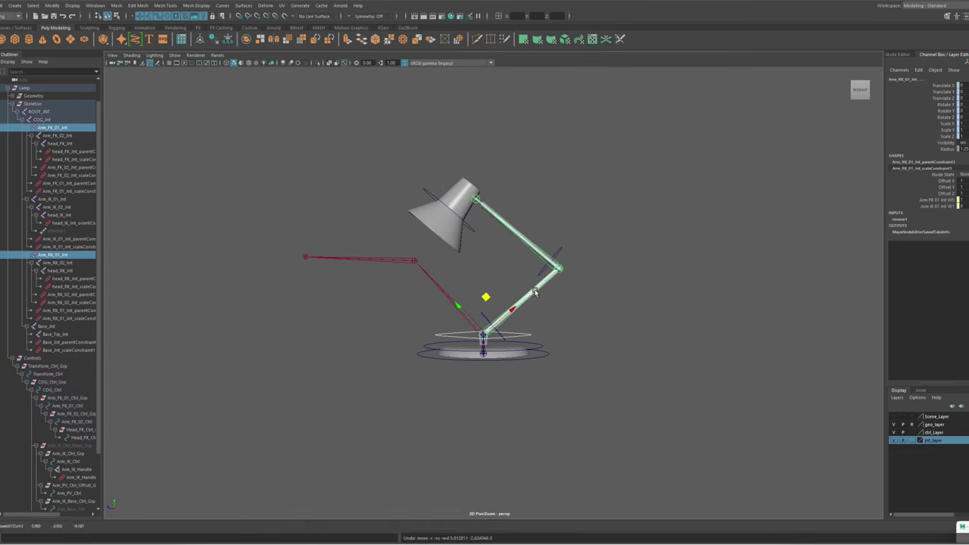
left_click(563, 249)
left_click(566, 238)
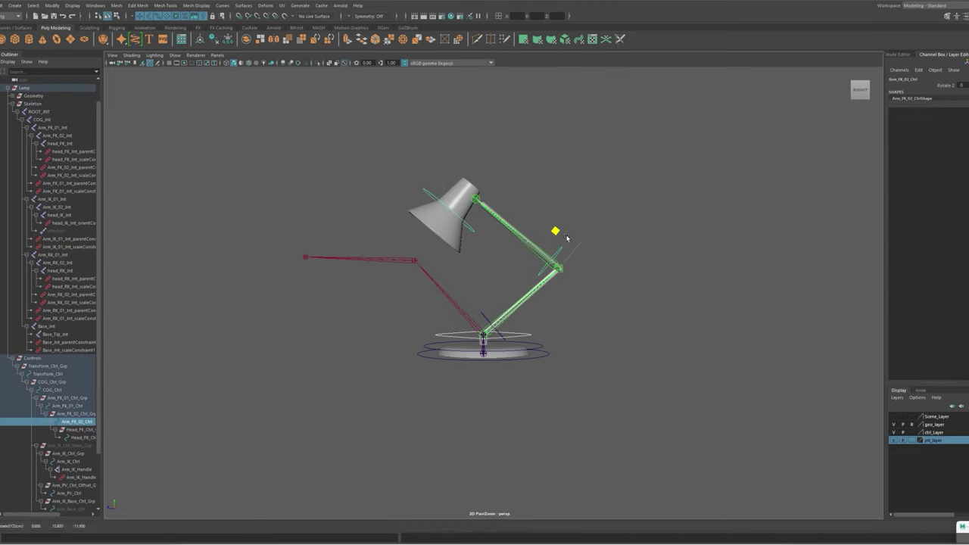
left_click(492, 321)
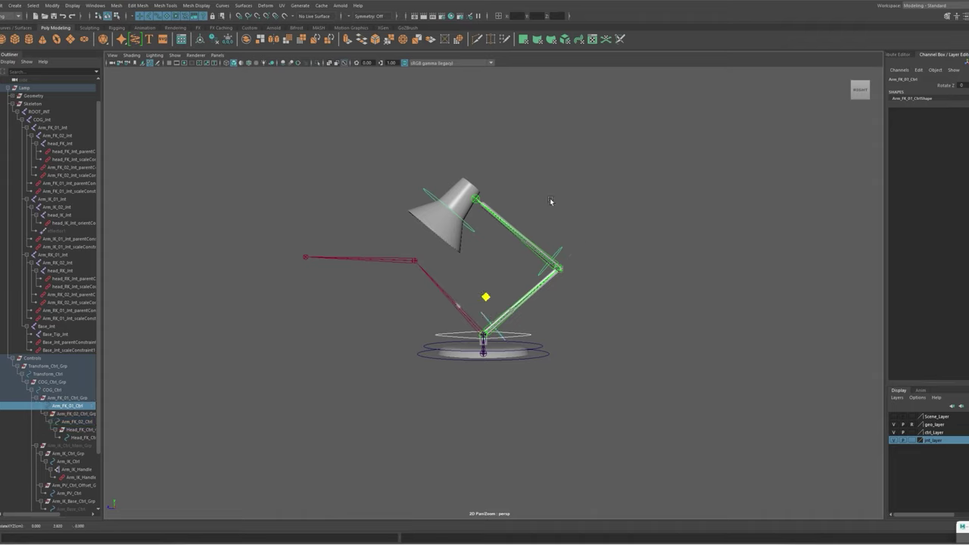
left_click(484, 335)
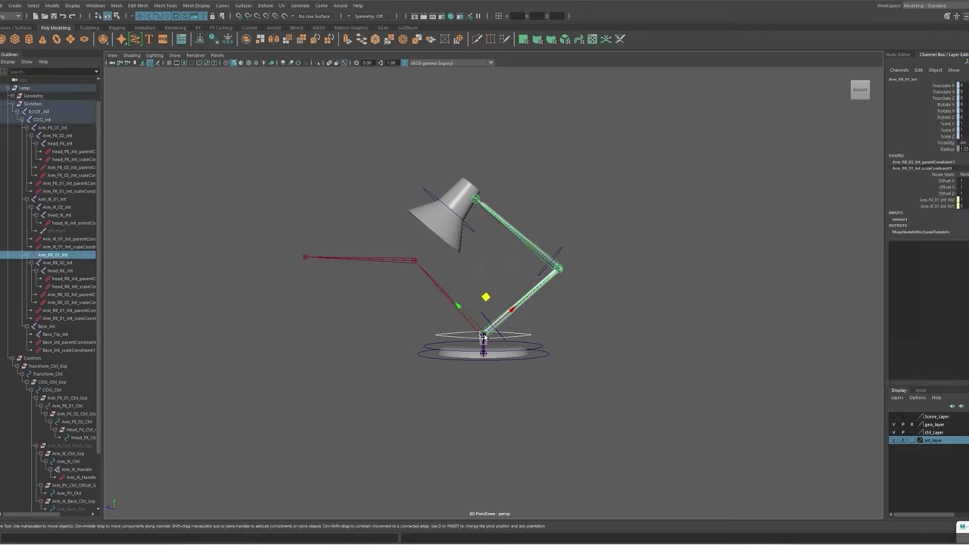
left_click(568, 328)
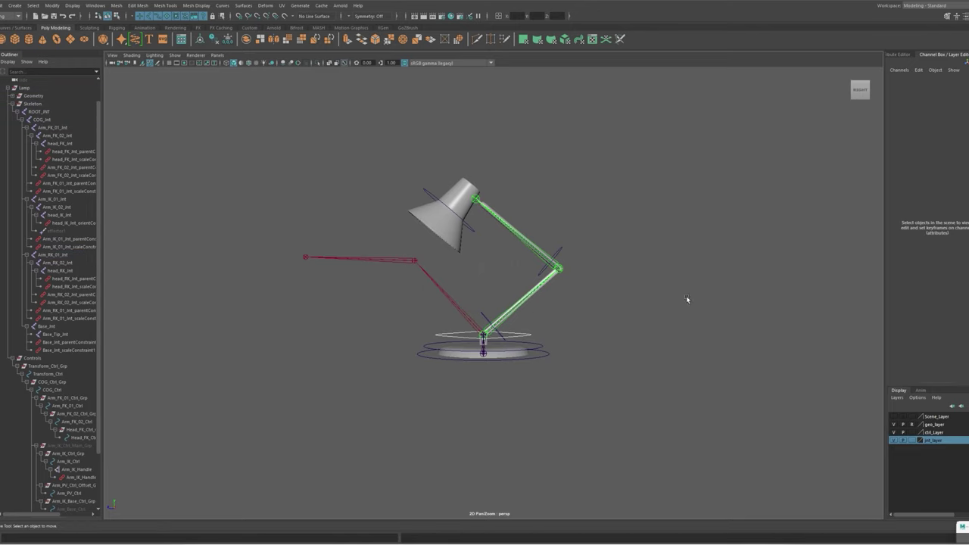
left_click(549, 263)
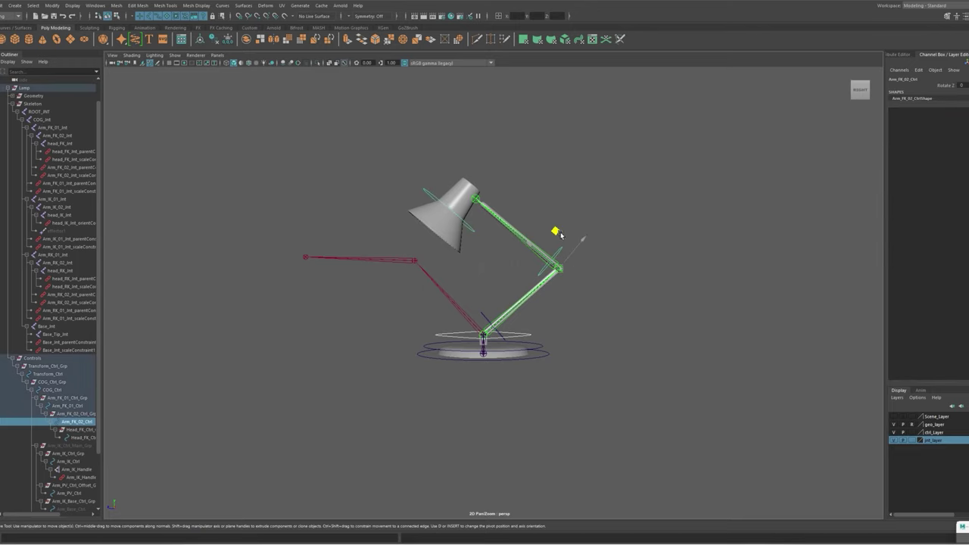
left_click(530, 243)
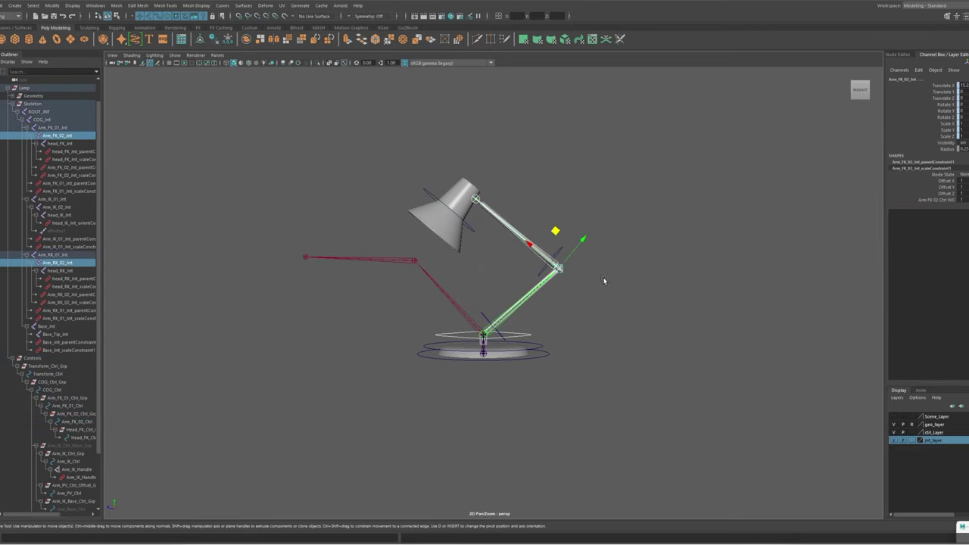
left_click(560, 251)
Rotate Arm_FK_02_Ctrl to raise the upper arm and lamp head up and right
key("r")
key("e")
left_click_drag(539, 243, 550, 236)
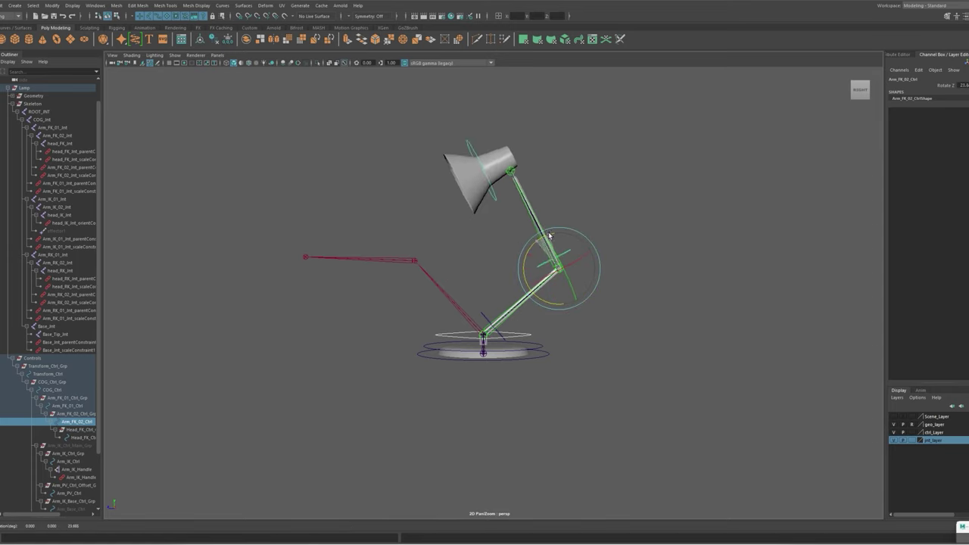
left_click_drag(549, 236, 583, 229)
Try tilting head_RK_Jnt directly, then undo that rotation and clear the selection
left_click(591, 165)
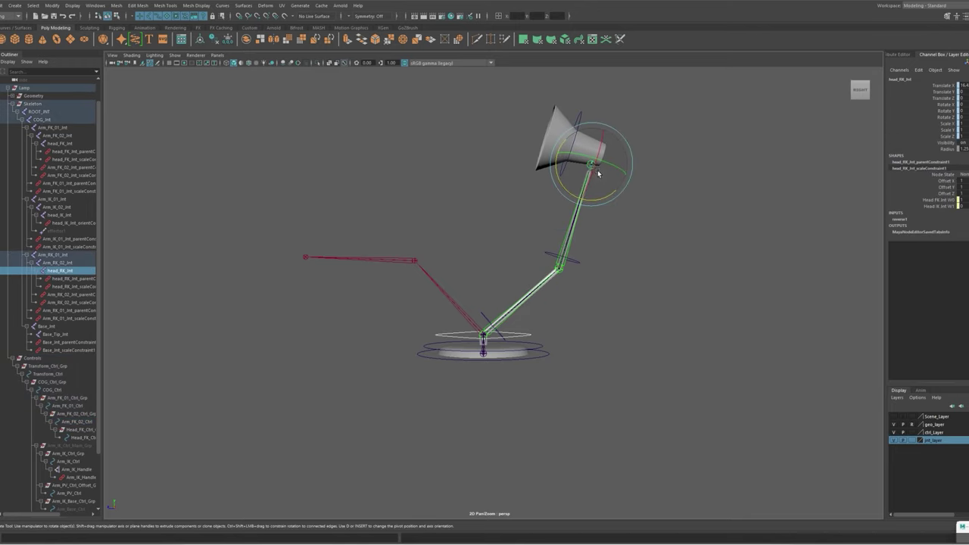
mouse_move(598, 173)
left_mouse_down()
mouse_move(551, 145)
mouse_move(627, 211)
left_mouse_up()
key("ctrl+z")
left_click(695, 212)
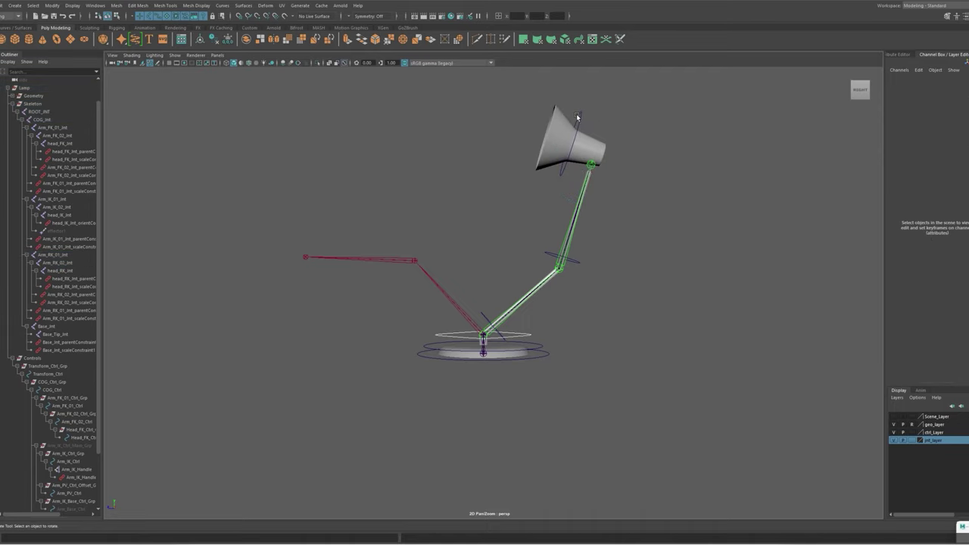
left_click(590, 122)
left_click(850, 357)
Rotate Head_FK_Ctrl to tilt the lamp shade upward
left_click(577, 114)
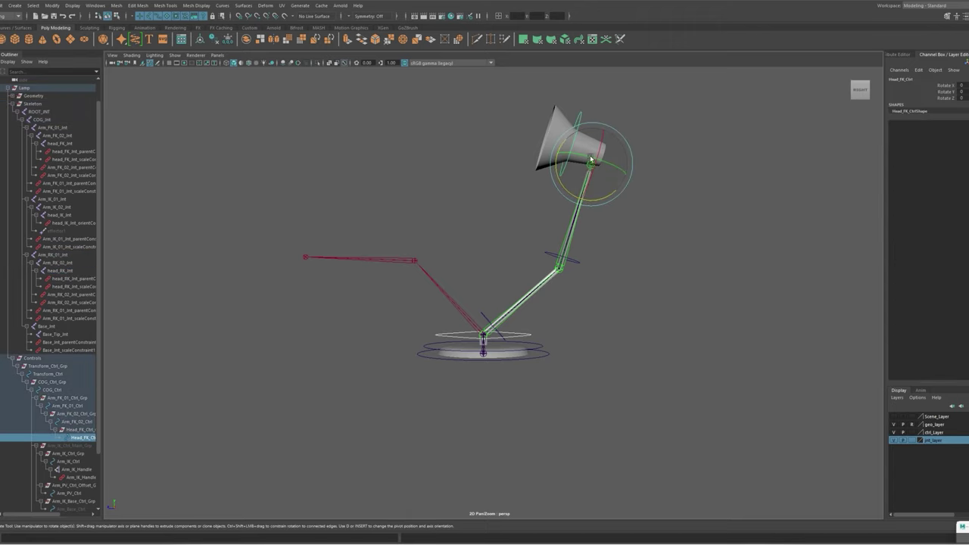
left_click(654, 152)
left_click(578, 116)
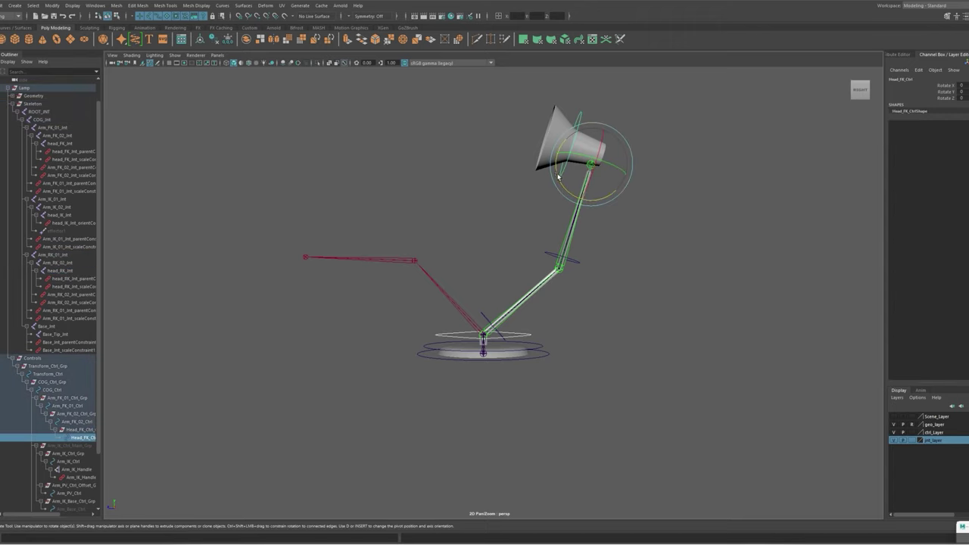
mouse_move(577, 155)
left_mouse_down()
mouse_move(547, 161)
mouse_move(628, 108)
left_mouse_up()
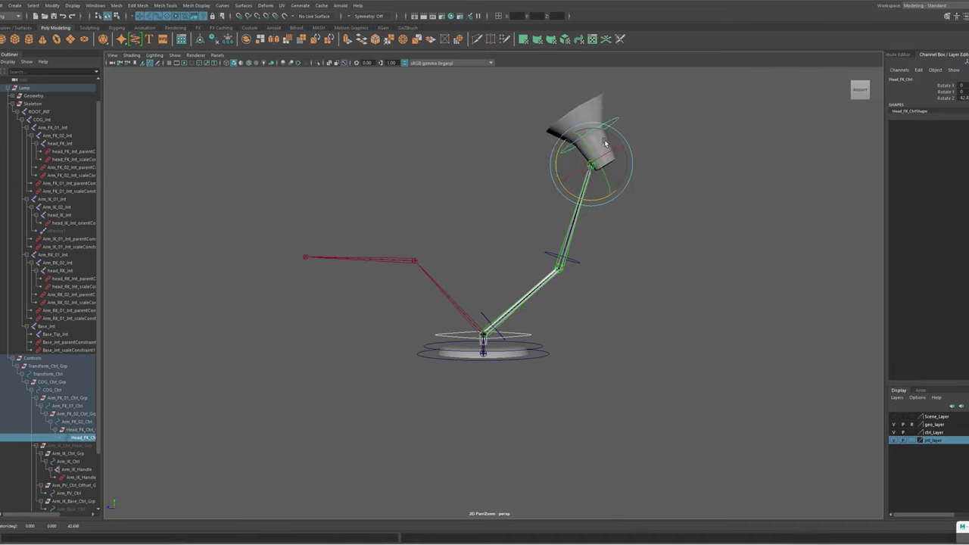
left_click(643, 172)
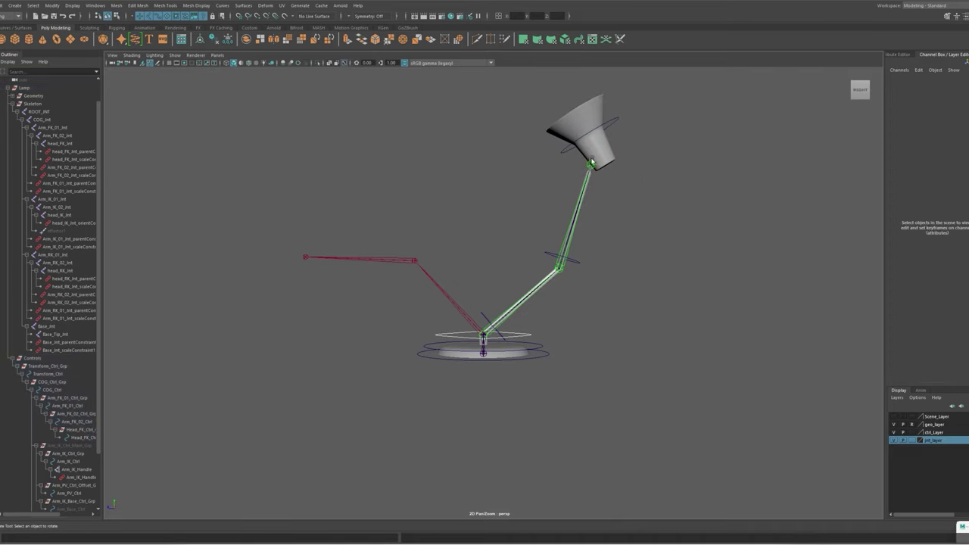
Rotate Arm_FK_01_Ctrl at the base to swing the whole arm to the right
left_click(492, 327)
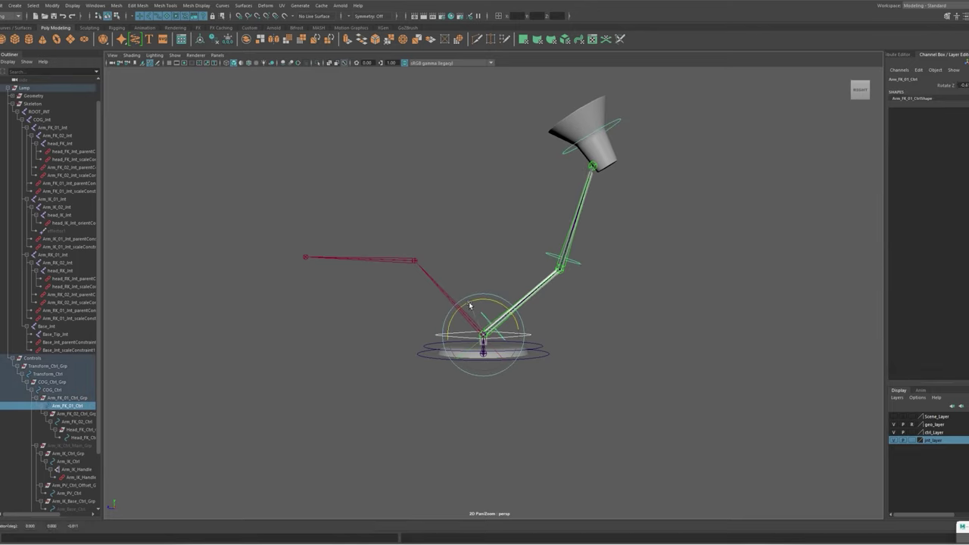
mouse_move(492, 327)
left_mouse_down()
mouse_move(460, 297)
mouse_move(488, 336)
left_mouse_up()
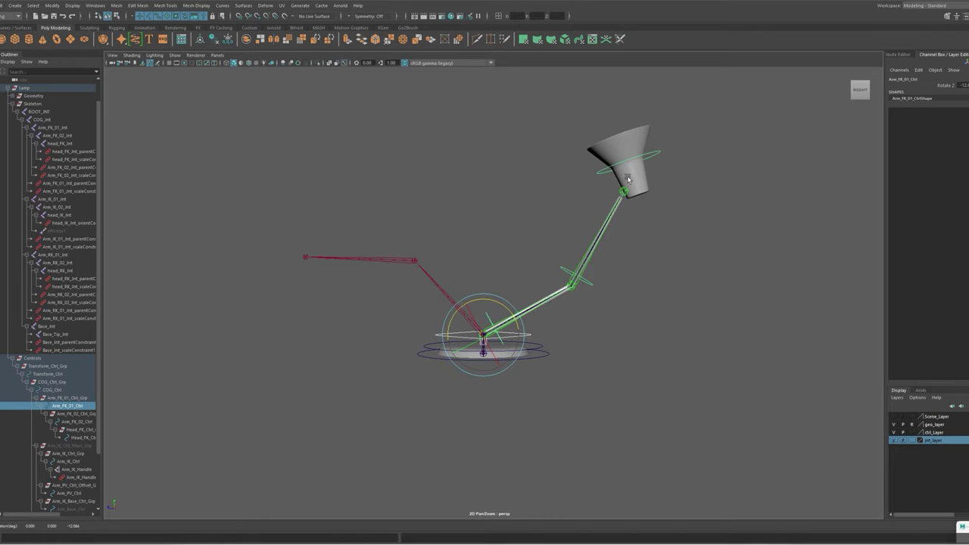
left_click_drag(490, 310, 488, 341)
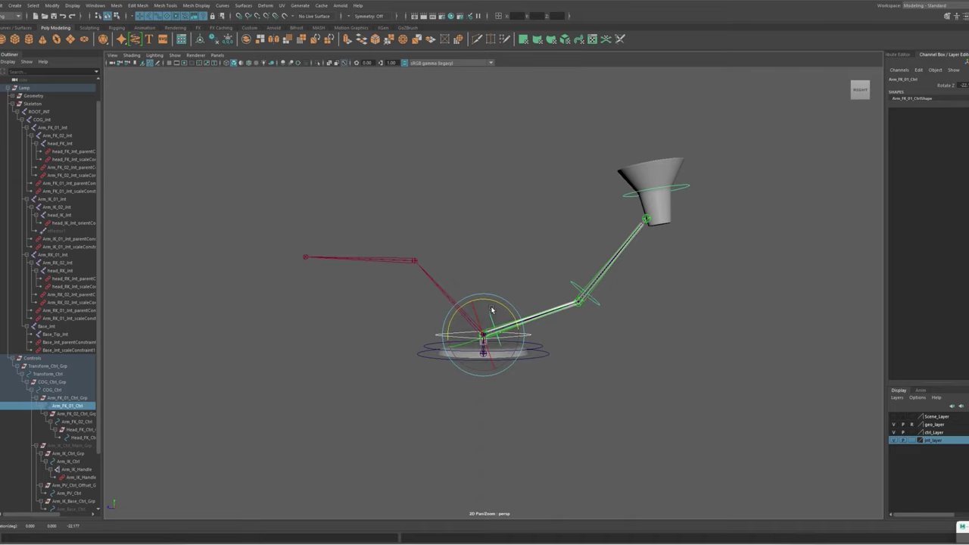
mouse_move(492, 305)
left_mouse_down()
mouse_move(472, 296)
mouse_move(500, 296)
left_mouse_up()
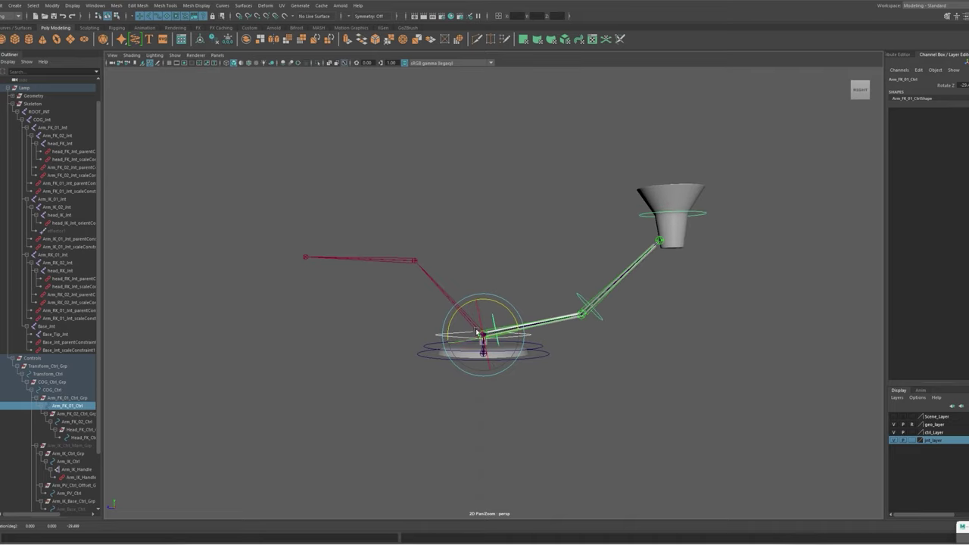
left_click(686, 279)
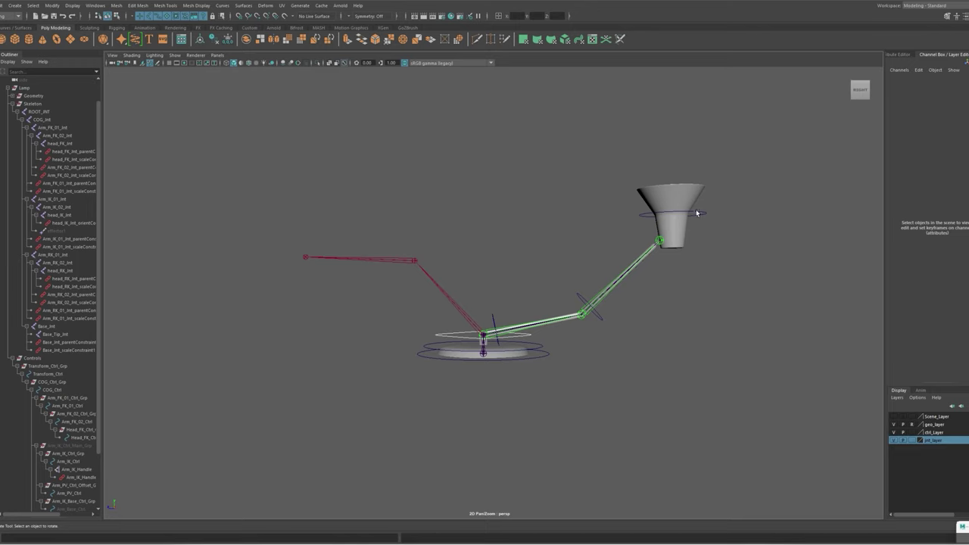
left_click(528, 339)
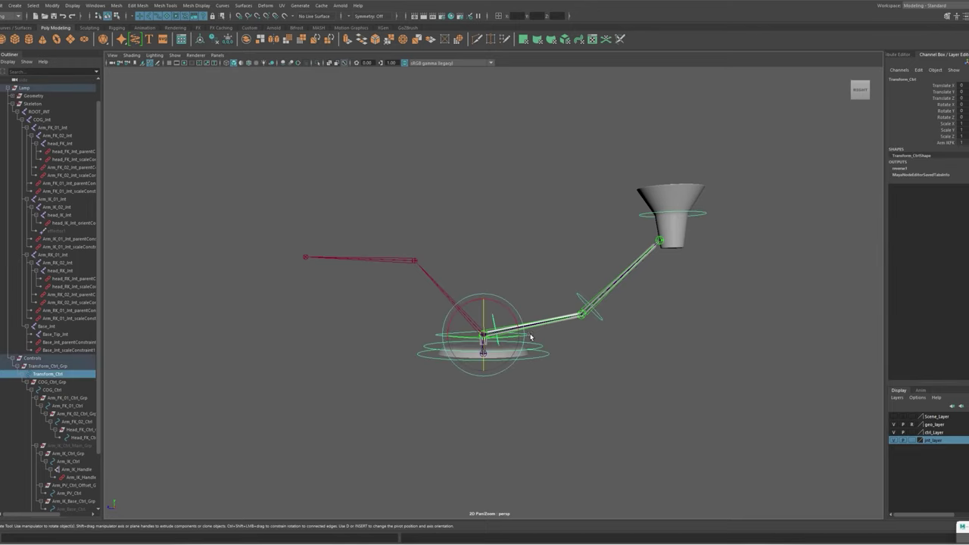
left_click(957, 143)
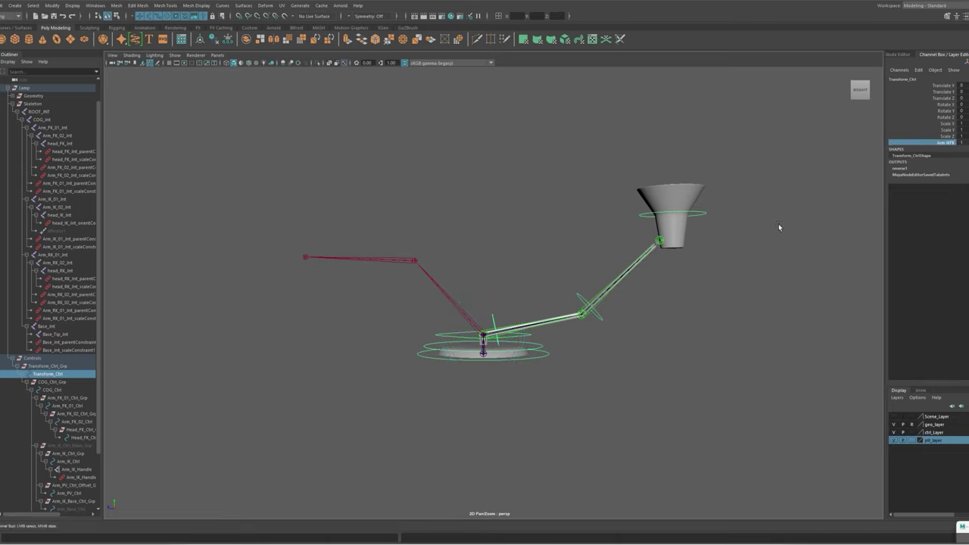
middle_click_drag(778, 223, 745, 216)
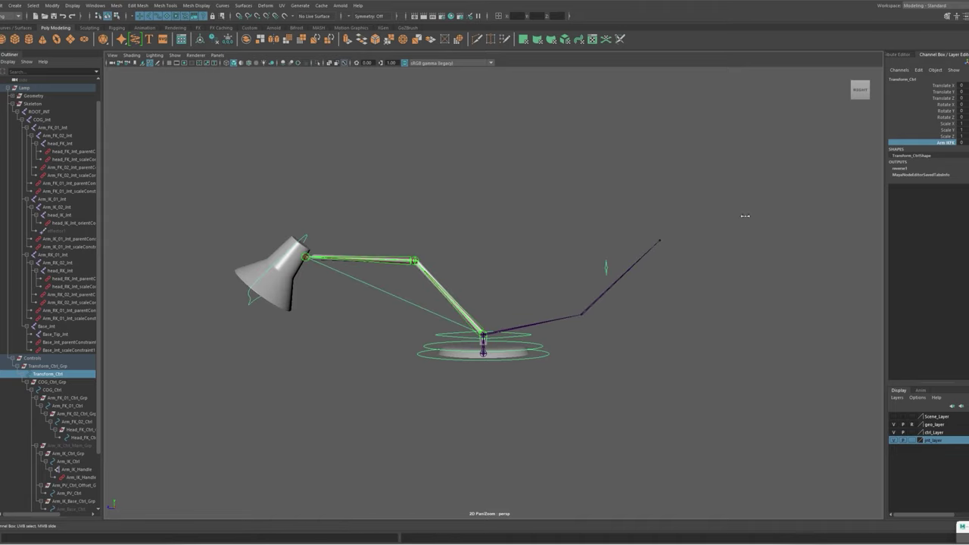
middle_click_drag(677, 205, 692, 212)
middle_click_drag(753, 207, 670, 162)
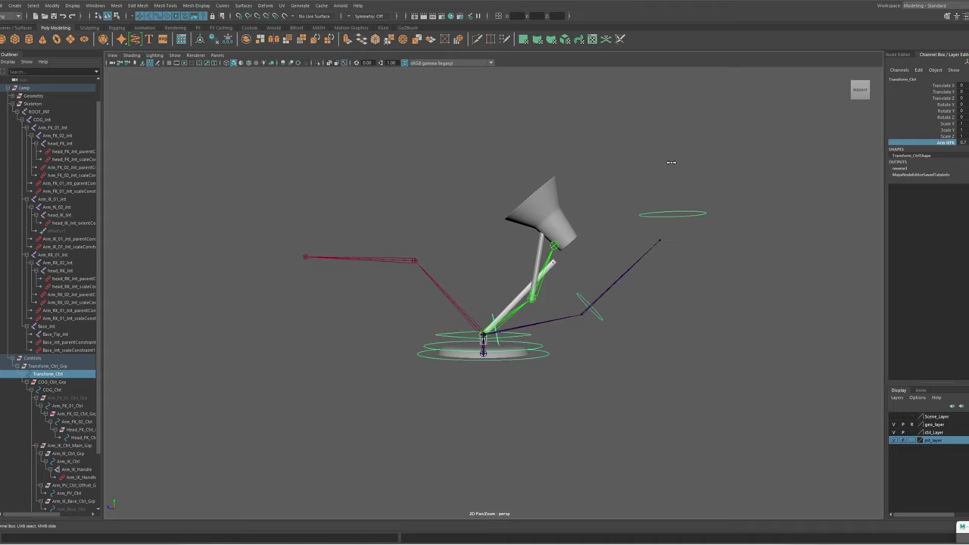
middle_click_drag(670, 162, 671, 159)
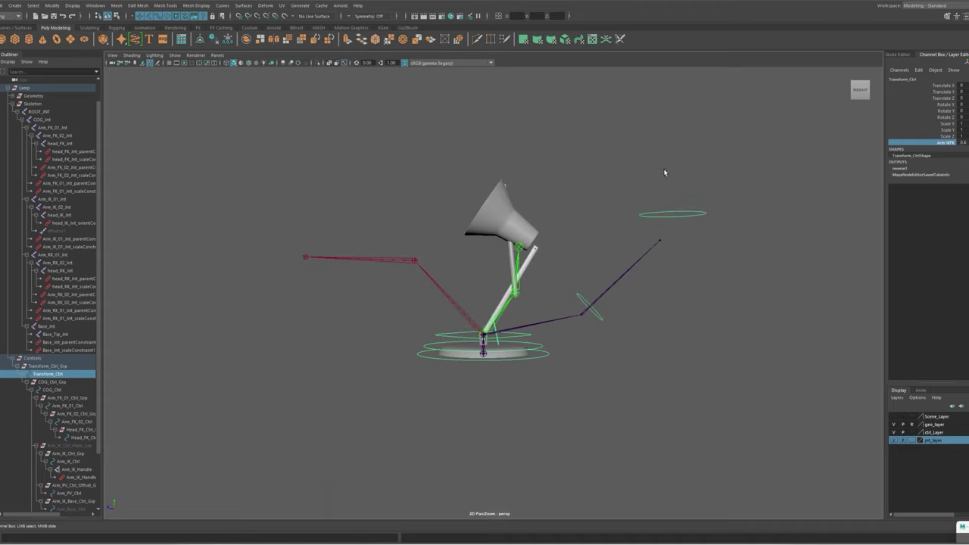
middle_click_drag(666, 165, 643, 242)
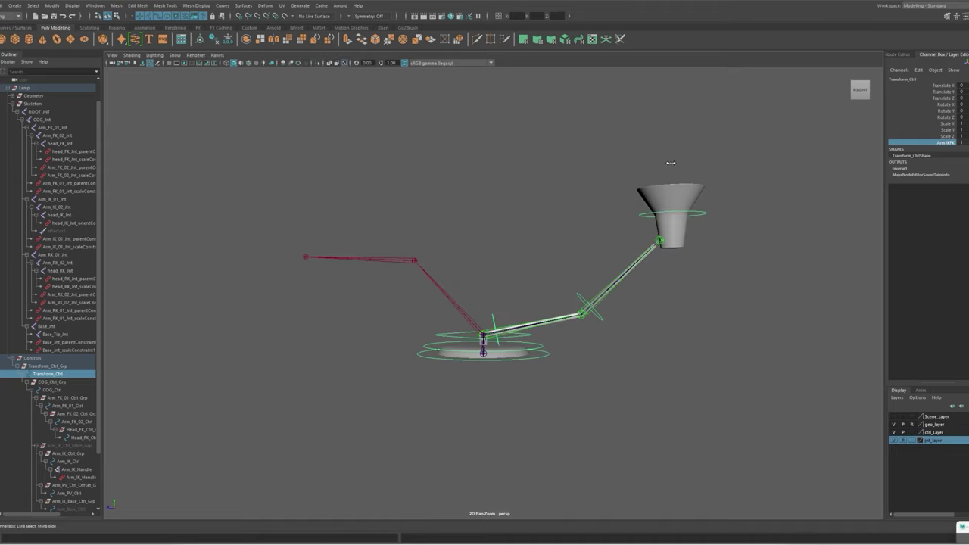
middle_click_drag(644, 242, 671, 169)
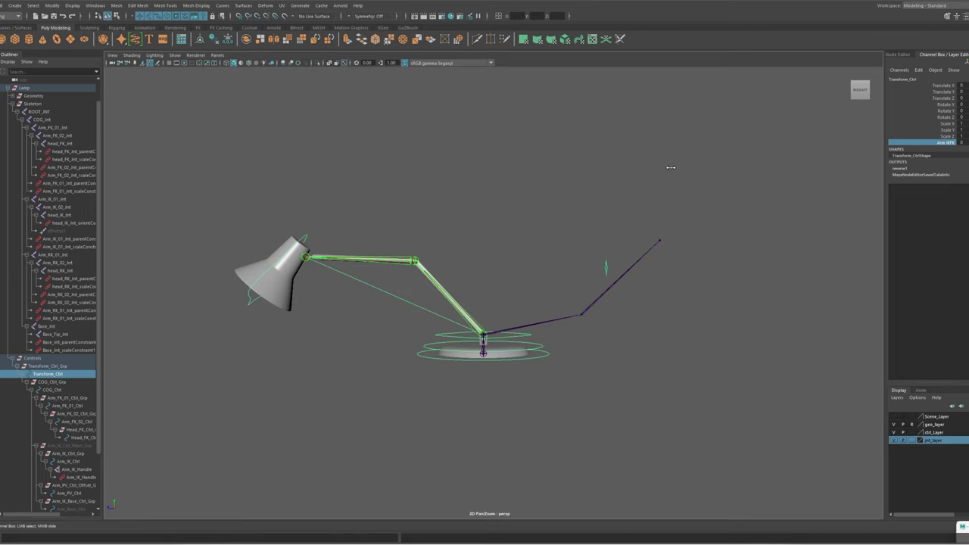
middle_click_drag(672, 169, 680, 166)
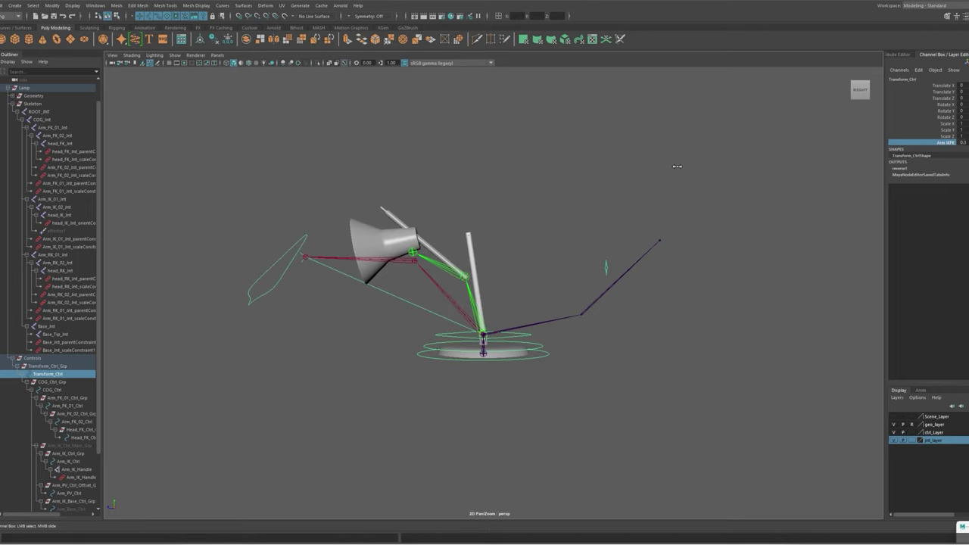
middle_click_drag(679, 166, 679, 167)
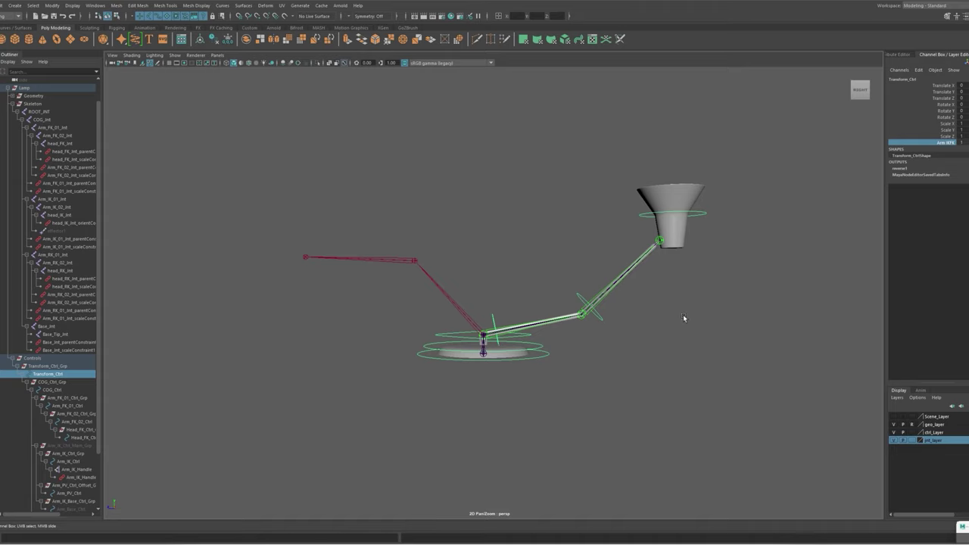
left_click(689, 335)
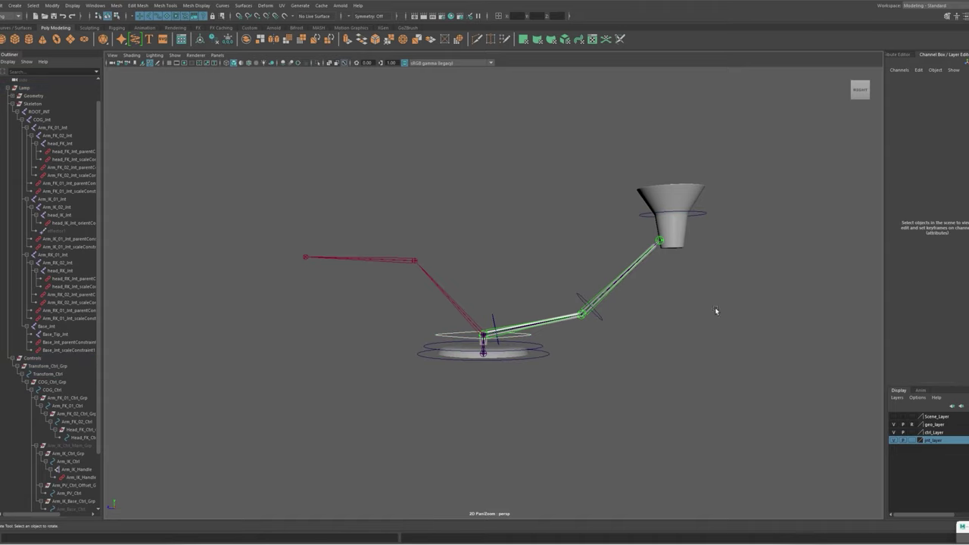